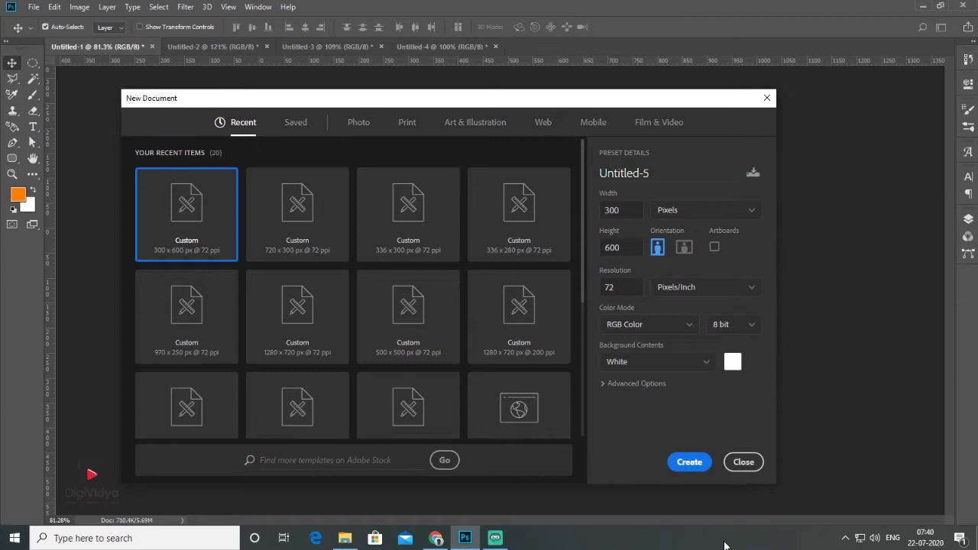
Create a blank white 720 × 300 px document (Untitled-5) from New Document.
{"action": "left_click_drag", "start_coordinate": [542, 100], "coordinate": [553, 97]}
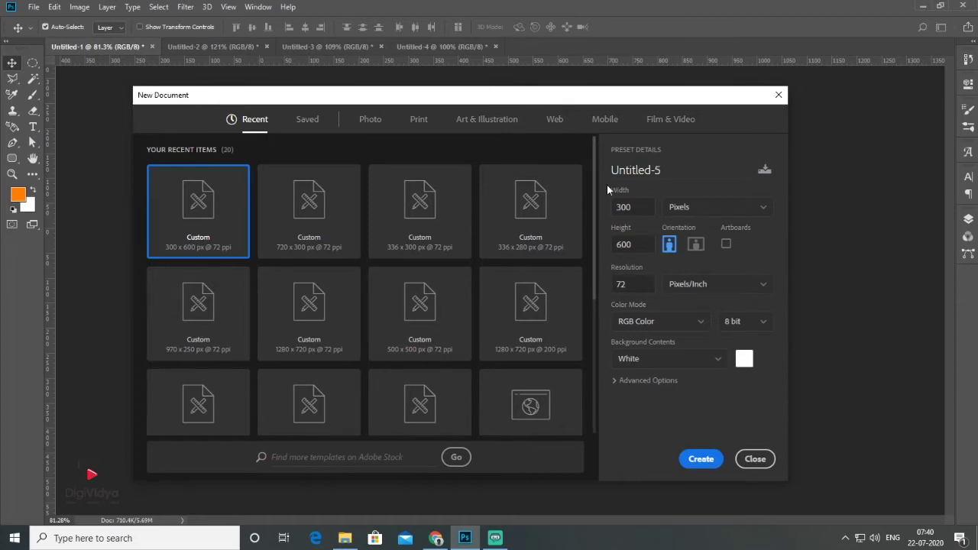
{"action": "double_click", "coordinate": [636, 207]}
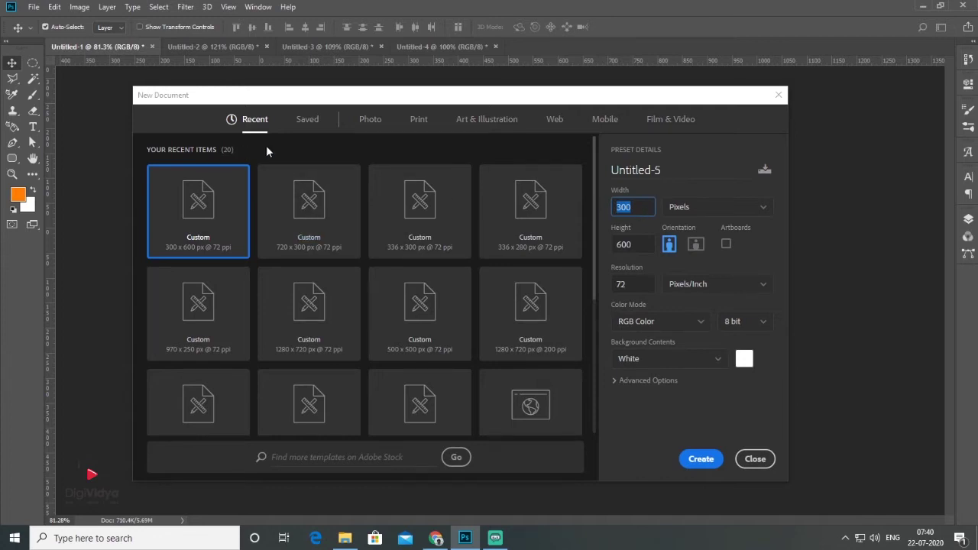
{"action": "type", "text": "720"}
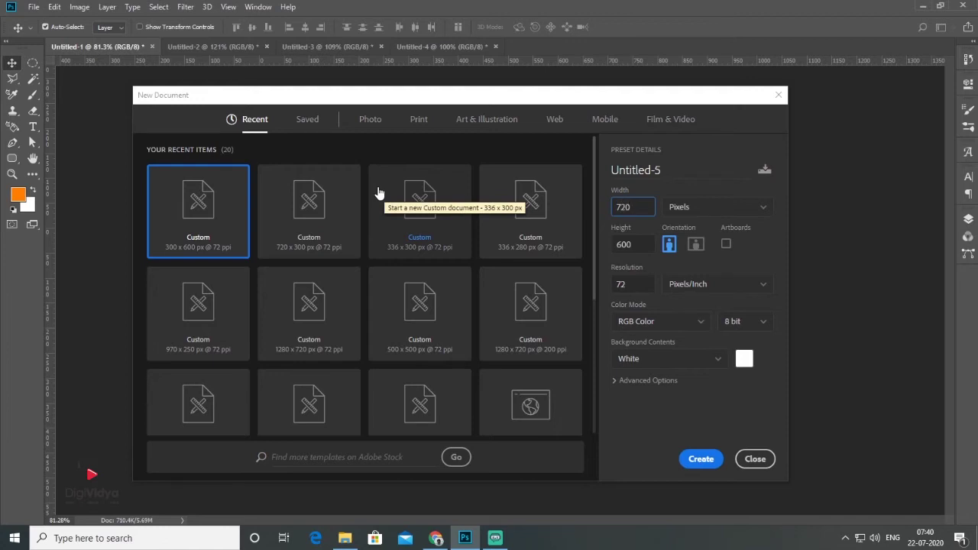
{"action": "key", "text": "Tab"}
{"action": "type", "text": "3"}
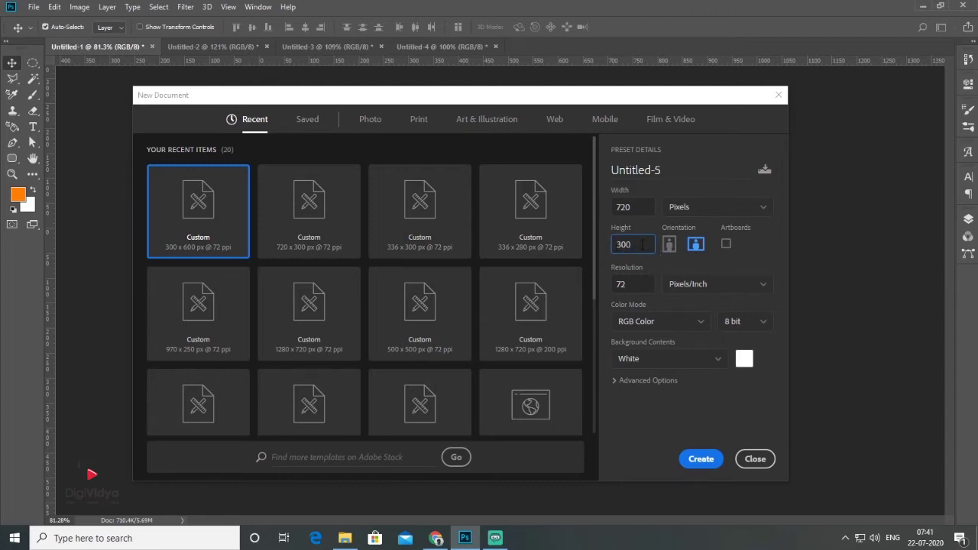
{"action": "left_click", "coordinate": [707, 461]}
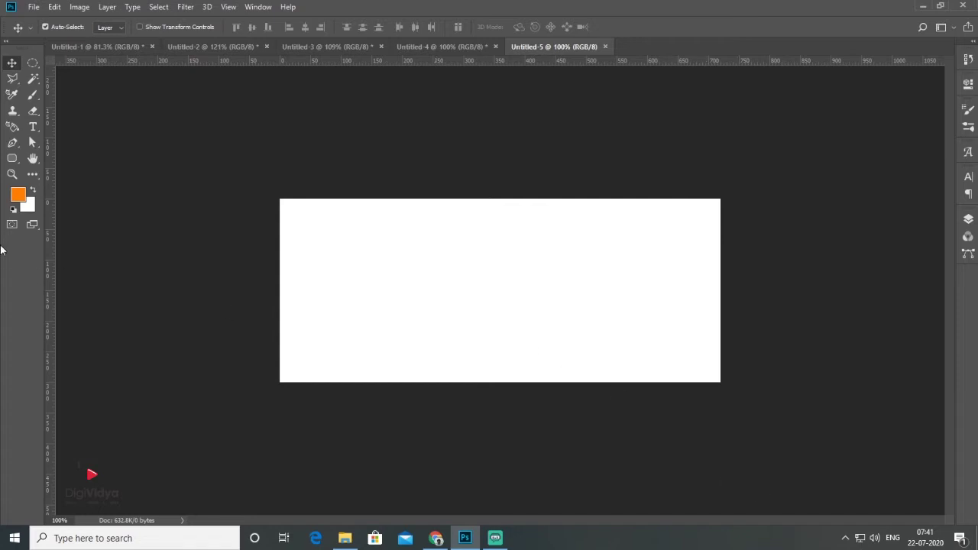
Fill the canvas black and embed the watch photo upright at the right.
{"action": "left_click", "coordinate": [13, 214]}
{"action": "key", "text": "alt+BackSpace"}
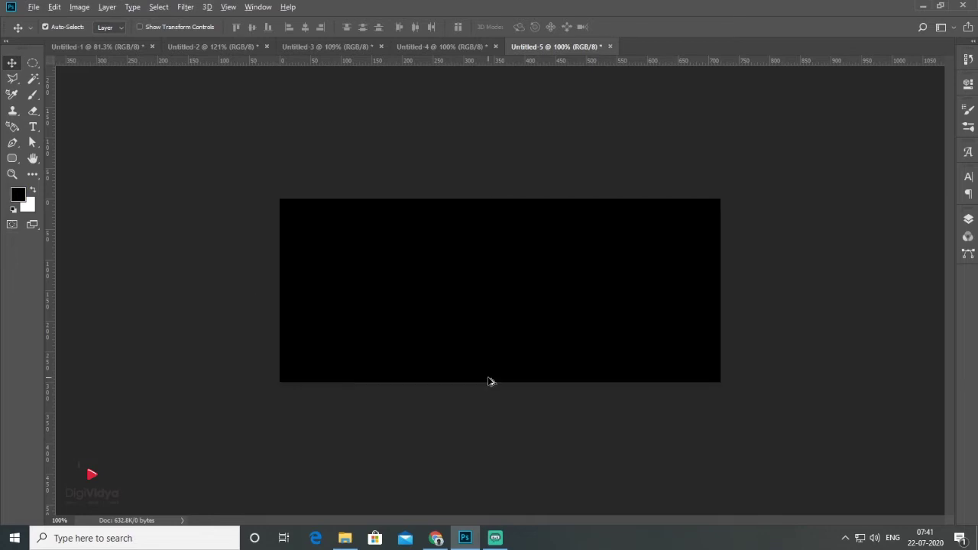
{"action": "left_click", "coordinate": [34, 9]}
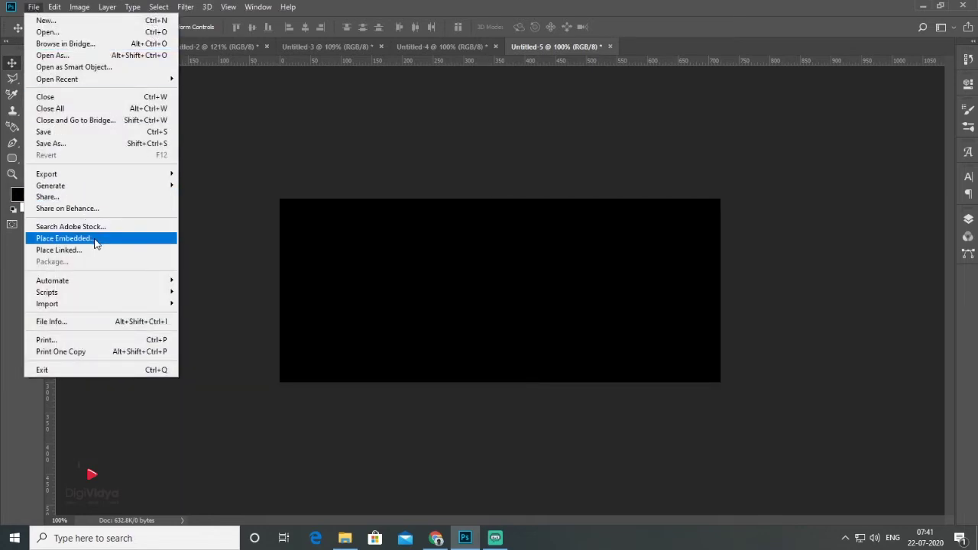
{"action": "left_click", "coordinate": [96, 241]}
{"action": "mouse_move", "coordinate": [640, 349]}
{"action": "left_mouse_down"}
{"action": "mouse_move", "coordinate": [617, 396]}
{"action": "mouse_move", "coordinate": [649, 376]}
{"action": "left_mouse_up"}
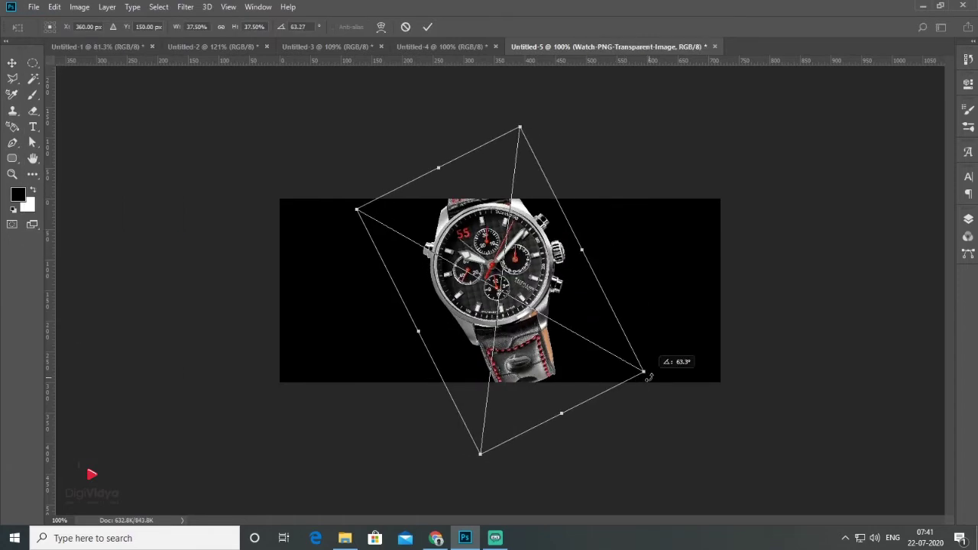
{"action": "key", "text": "Escape"}
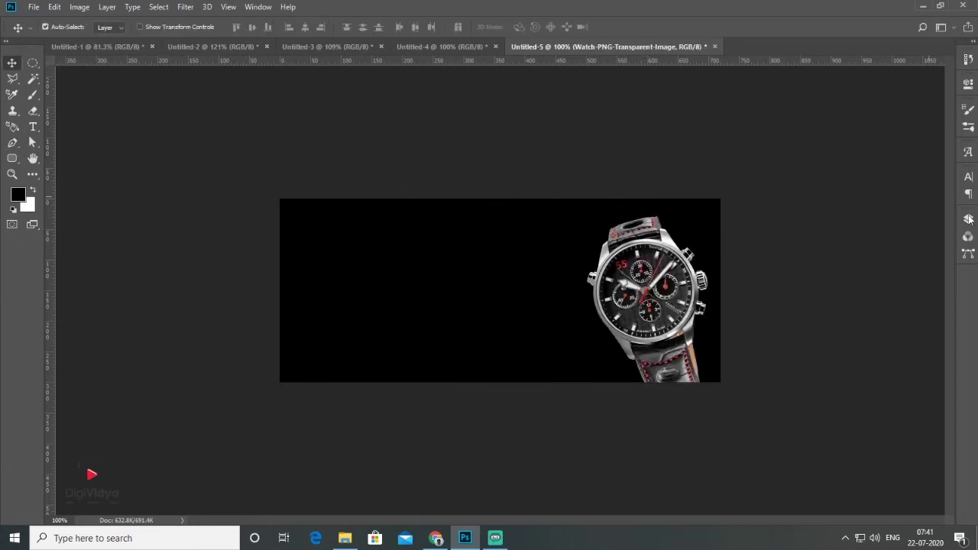
Draw a closed curved Pen path across the lower right and load it as a selection.
{"action": "left_click", "coordinate": [968, 219]}
{"action": "left_click", "coordinate": [893, 251]}
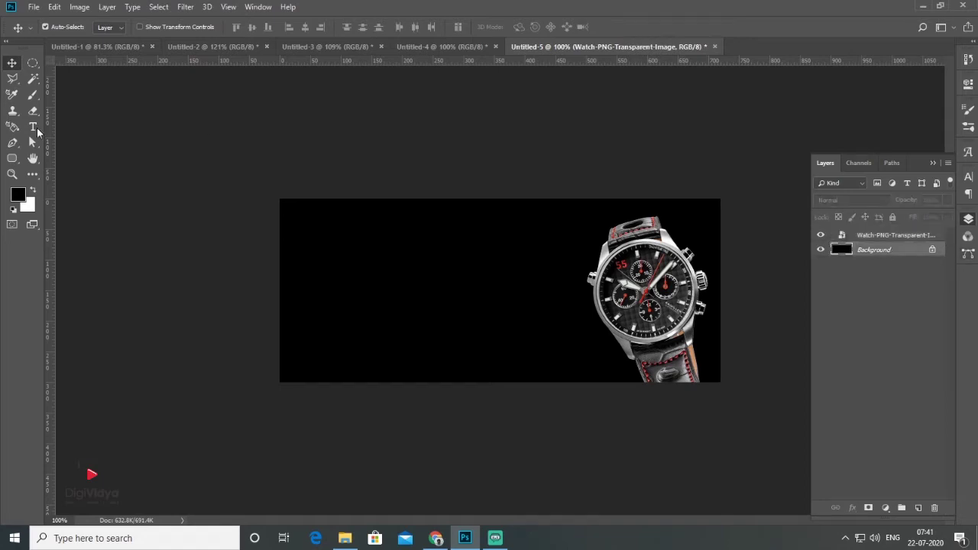
{"action": "left_click", "coordinate": [12, 142]}
{"action": "left_click", "coordinate": [442, 397]}
{"action": "left_click_drag", "start_coordinate": [533, 327], "coordinate": [589, 338]}
{"action": "left_click", "coordinate": [745, 195]}
{"action": "left_click", "coordinate": [761, 369]}
{"action": "left_click", "coordinate": [711, 430]}
{"action": "key", "text": "ctrl+Return"}
Fill the selection orange on a new Layer 1 at full opacity and deselect.
{"action": "left_click", "coordinate": [919, 508]}
{"action": "left_click", "coordinate": [17, 195]}
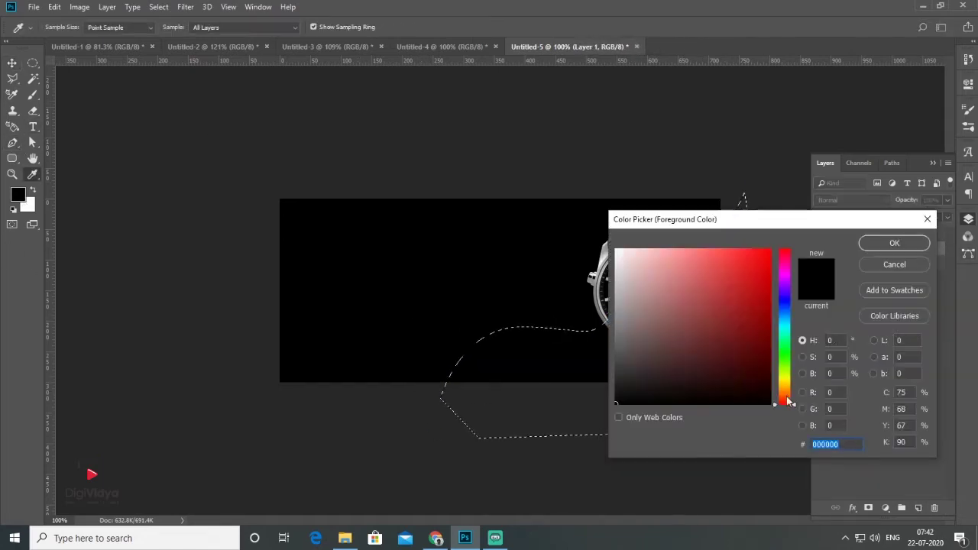
{"action": "left_click", "coordinate": [891, 242]}
{"action": "key", "text": "alt+BackSpace"}
{"action": "key", "text": "ctrl+d"}
{"action": "mouse_move", "coordinate": [947, 217]}
{"action": "left_mouse_down"}
{"action": "mouse_move", "coordinate": [901, 217]}
{"action": "mouse_move", "coordinate": [948, 218]}
{"action": "left_mouse_up"}
{"action": "key", "text": "v"}
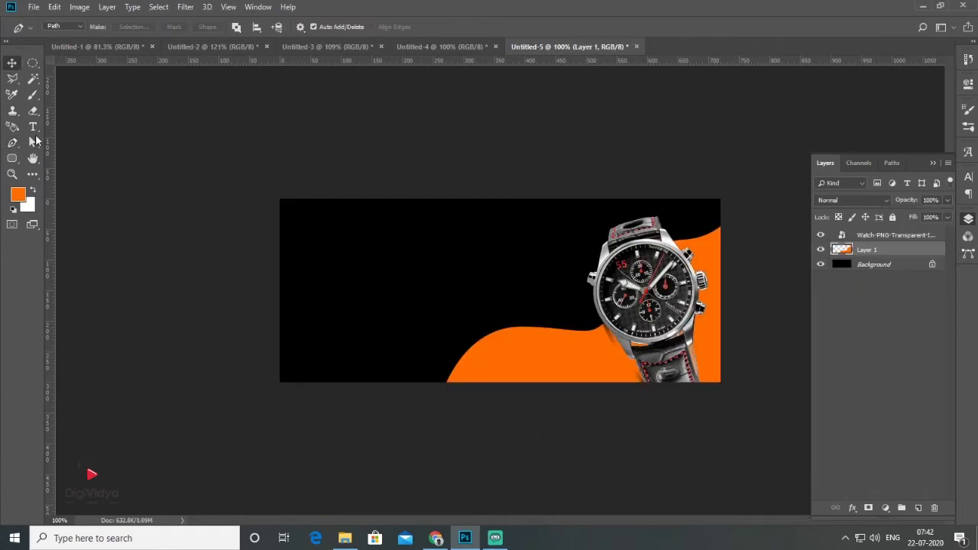
{"action": "left_click", "coordinate": [33, 126]}
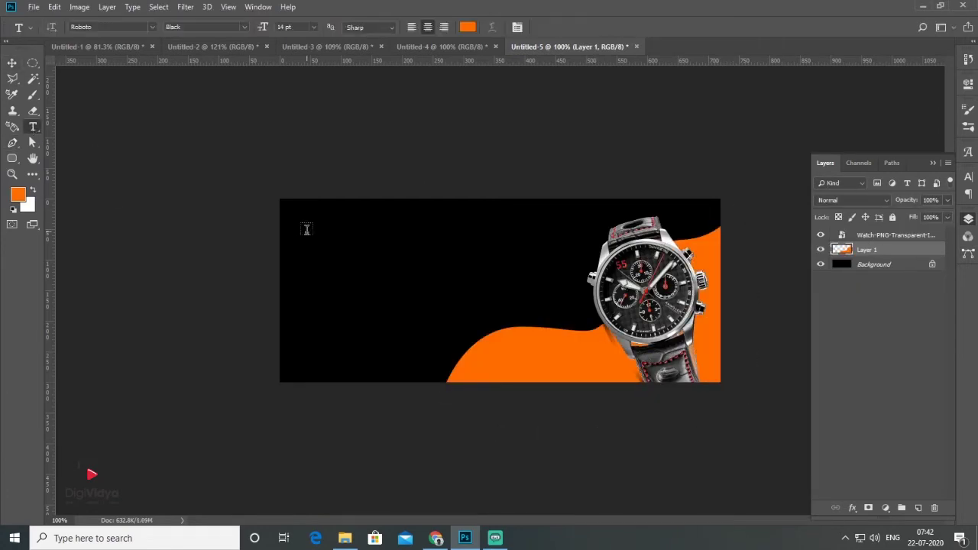
Add margin guides and set the LUXURY COLLECTION heading with the FOR COOL PEOPLE LIKE YOU subtitle.
{"action": "left_click_drag", "start_coordinate": [161, 255], "coordinate": [288, 269]}
{"action": "left_click_drag", "start_coordinate": [375, 62], "coordinate": [387, 208]}
{"action": "left_click_drag", "start_coordinate": [50, 62], "coordinate": [713, 374]}
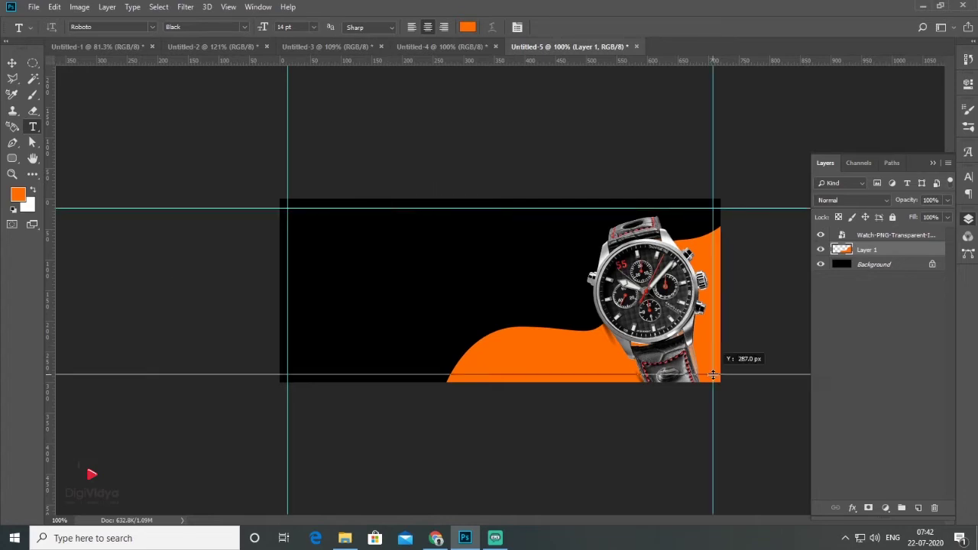
{"action": "left_click", "coordinate": [334, 249]}
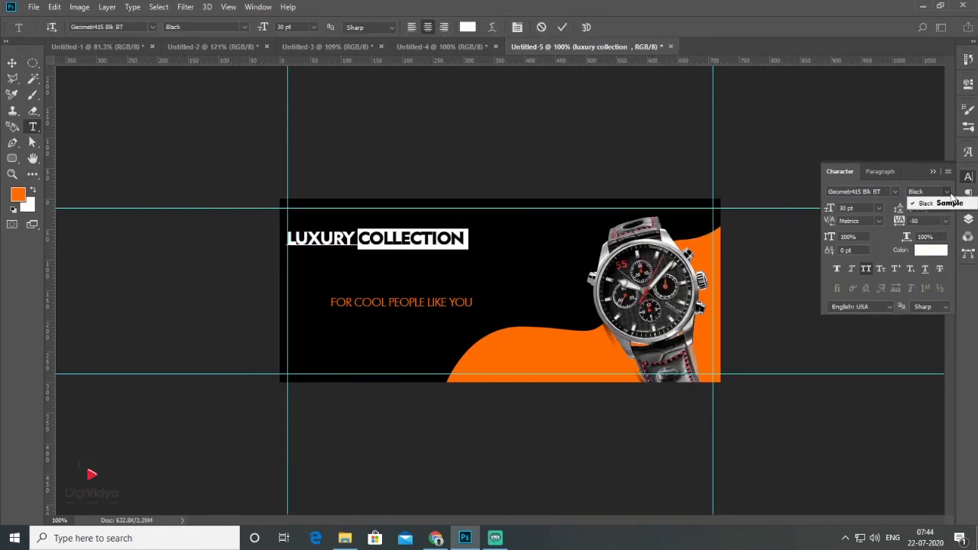
{"action": "left_click_drag", "start_coordinate": [388, 304], "coordinate": [361, 274]}
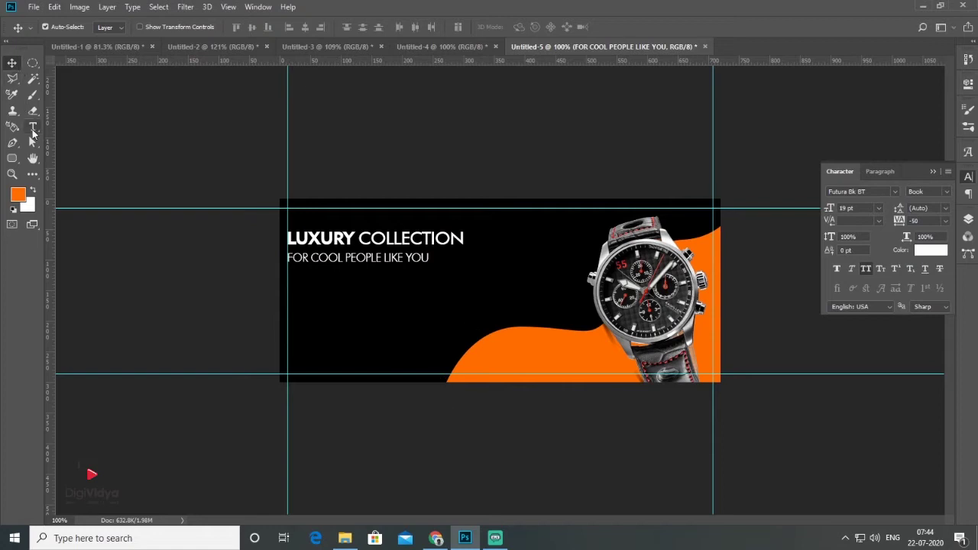
Draw a paragraph text box below the subtitle and copy Lorem Ipsum sentences from lipsum.com.
{"action": "left_click", "coordinate": [33, 126]}
{"action": "left_click_drag", "start_coordinate": [287, 268], "coordinate": [503, 304]}
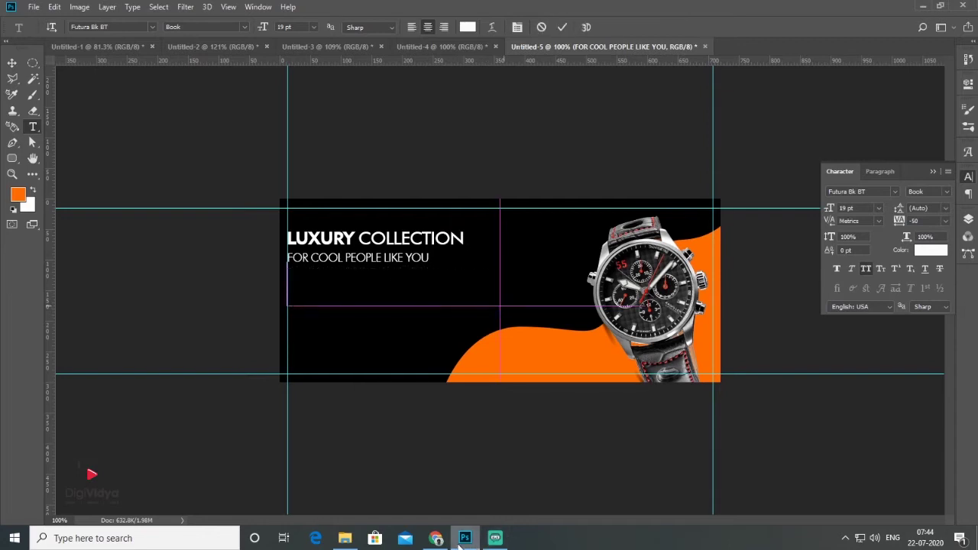
{"action": "left_click", "coordinate": [435, 538]}
{"action": "left_click_drag", "start_coordinate": [209, 126], "coordinate": [452, 163]}
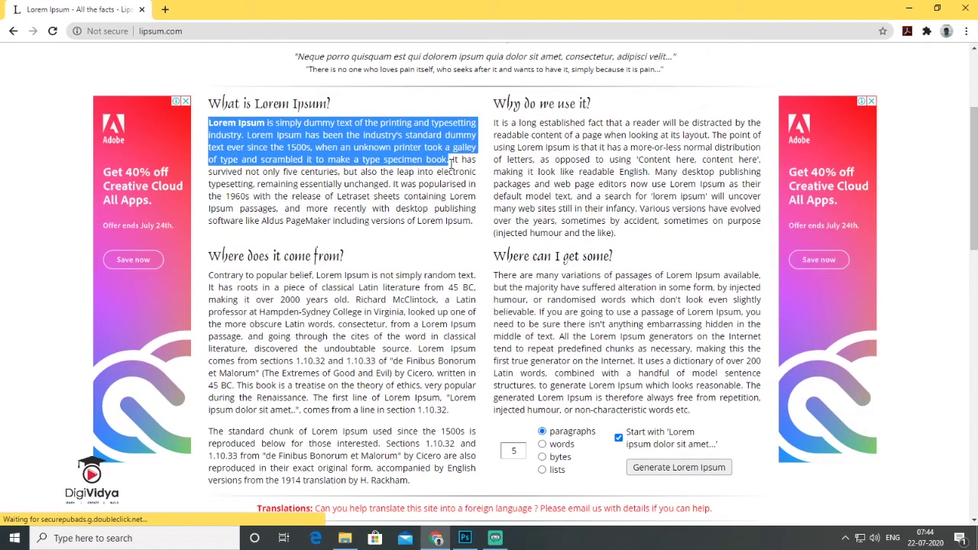
{"action": "left_click", "coordinate": [465, 538]}
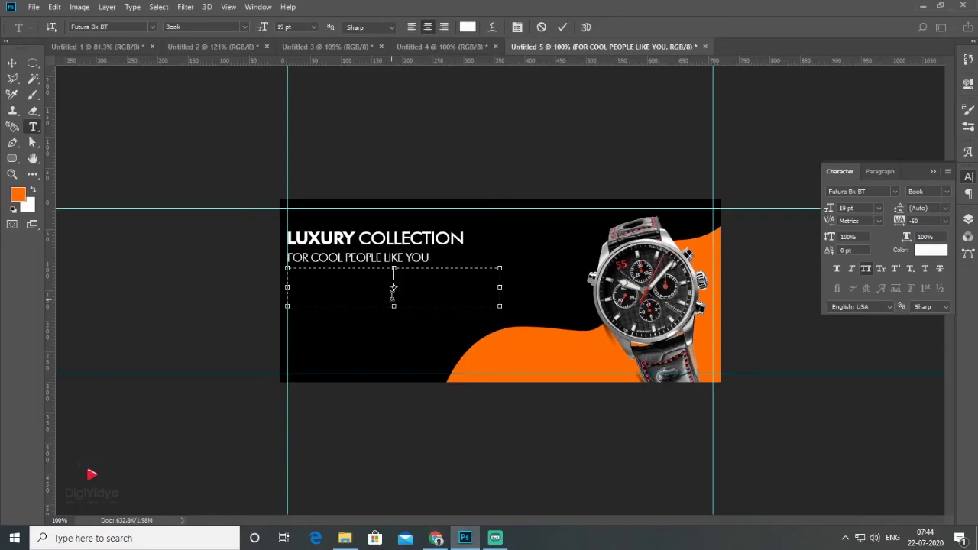
Paste the Lorem Ipsum copy into the paragraph box and fit its height.
{"action": "left_click", "coordinate": [881, 171]}
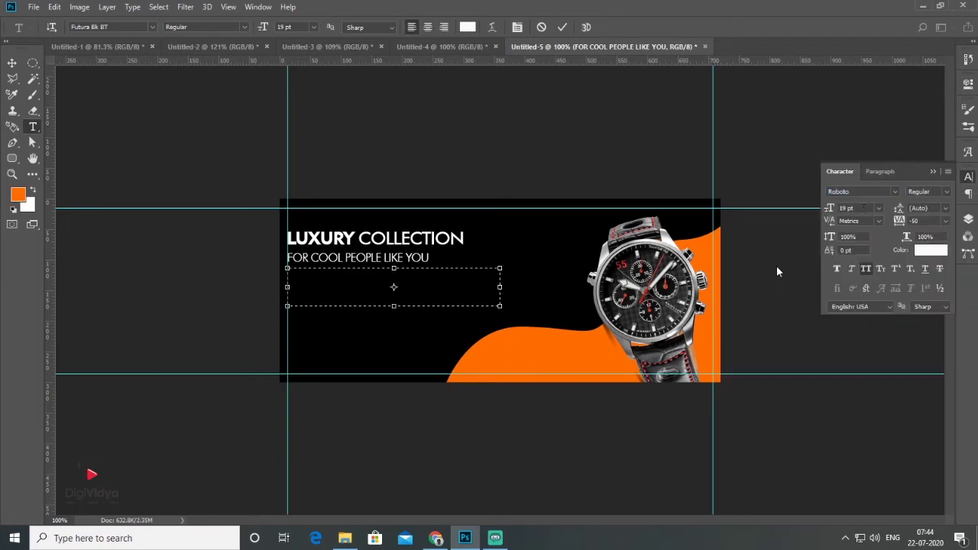
{"action": "type", "text": "12"}
{"action": "key", "text": "ctrl+v"}
{"action": "left_click_drag", "start_coordinate": [394, 306], "coordinate": [395, 296]}
{"action": "left_click", "coordinate": [33, 126]}
Add an 'Upto 80% off' line with '80%' bold, larger and orange.
{"action": "left_click", "coordinate": [310, 325]}
{"action": "type", "text": "Upto 80% off"}
{"action": "mouse_move", "coordinate": [356, 327]}
{"action": "left_mouse_down"}
{"action": "mouse_move", "coordinate": [367, 338]}
{"action": "mouse_move", "coordinate": [336, 329]}
{"action": "left_mouse_up"}
{"action": "key", "text": "ctrl+Return"}
{"action": "left_click", "coordinate": [894, 191]}
{"action": "left_click_drag", "start_coordinate": [830, 208], "coordinate": [856, 208]}
{"action": "left_click", "coordinate": [930, 250]}
{"action": "key", "text": "ctrl+Return"}
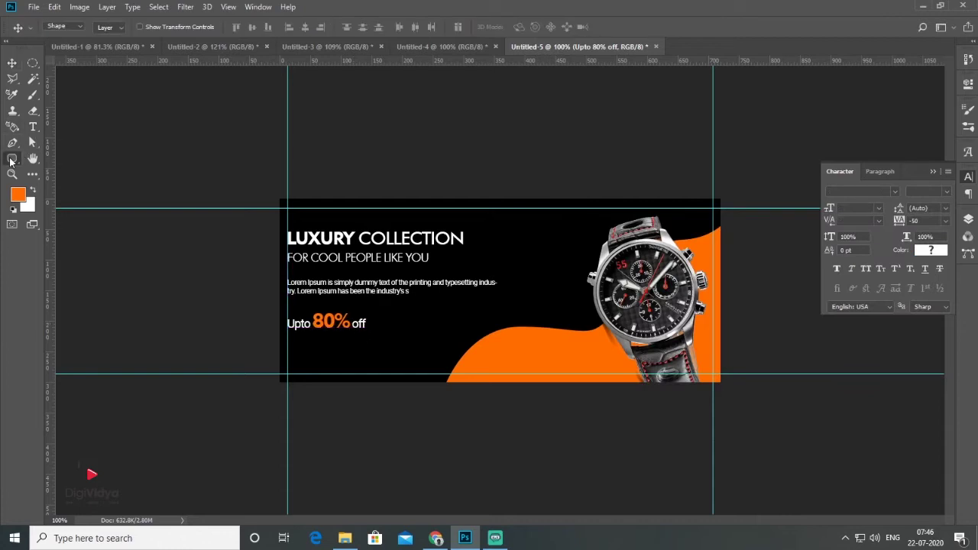
Draw a 130 × 35 px orange rounded button with 17.5 px corners below the offer line.
{"action": "left_click", "coordinate": [11, 161]}
{"action": "left_click", "coordinate": [70, 171]}
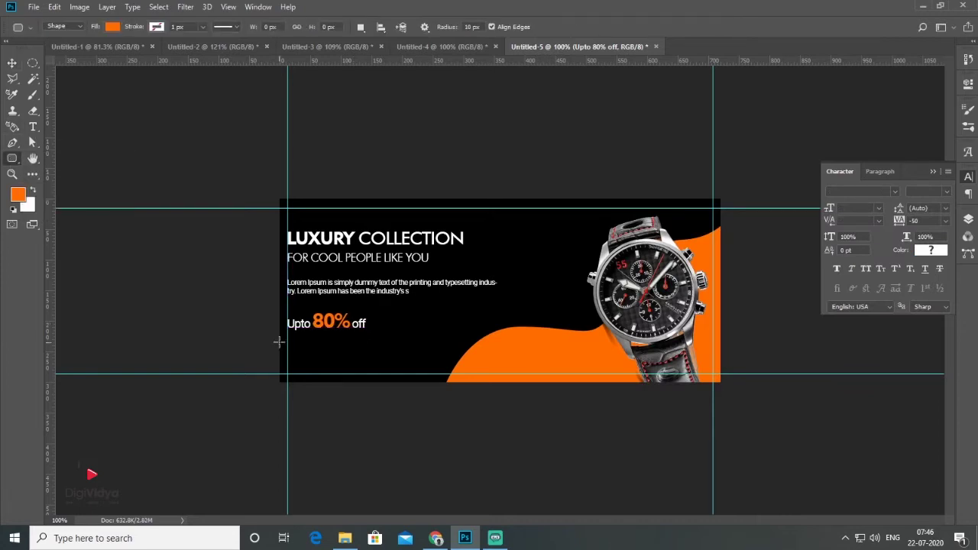
{"action": "left_click_drag", "start_coordinate": [287, 343], "coordinate": [372, 366]}
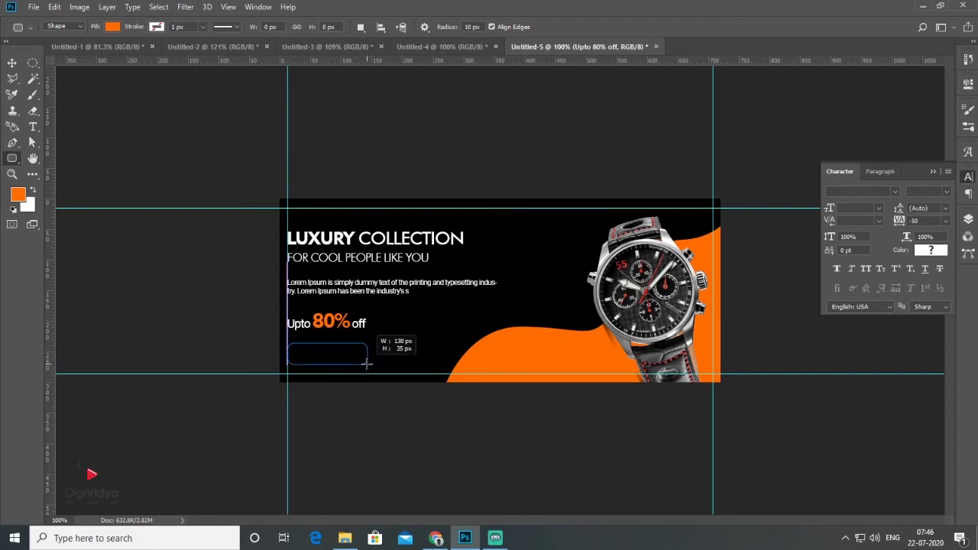
{"action": "left_click_drag", "start_coordinate": [372, 366], "coordinate": [367, 364]}
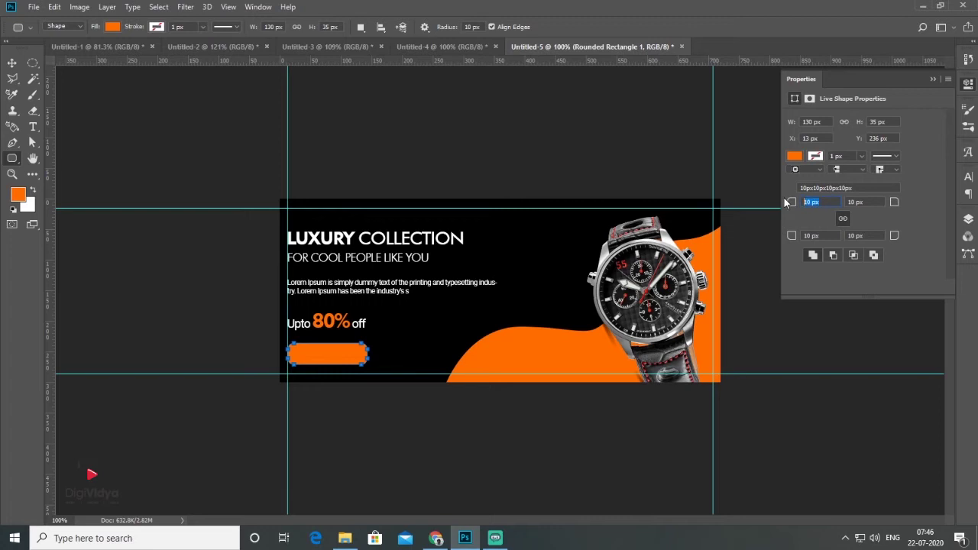
{"action": "key", "text": "Return"}
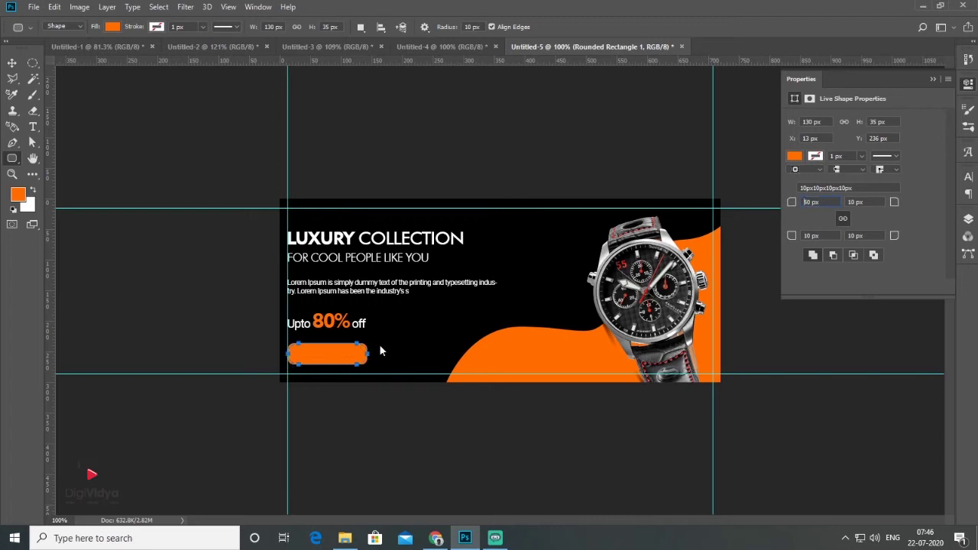
{"action": "left_click", "coordinate": [12, 64]}
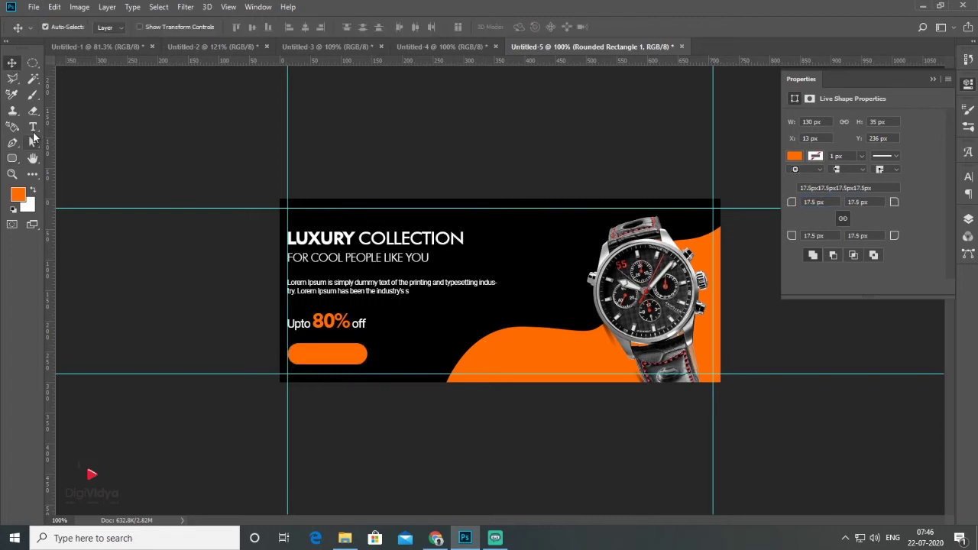
Add the Shop Now label, then move the text block and button up about 7 px.
{"action": "left_click", "coordinate": [33, 126]}
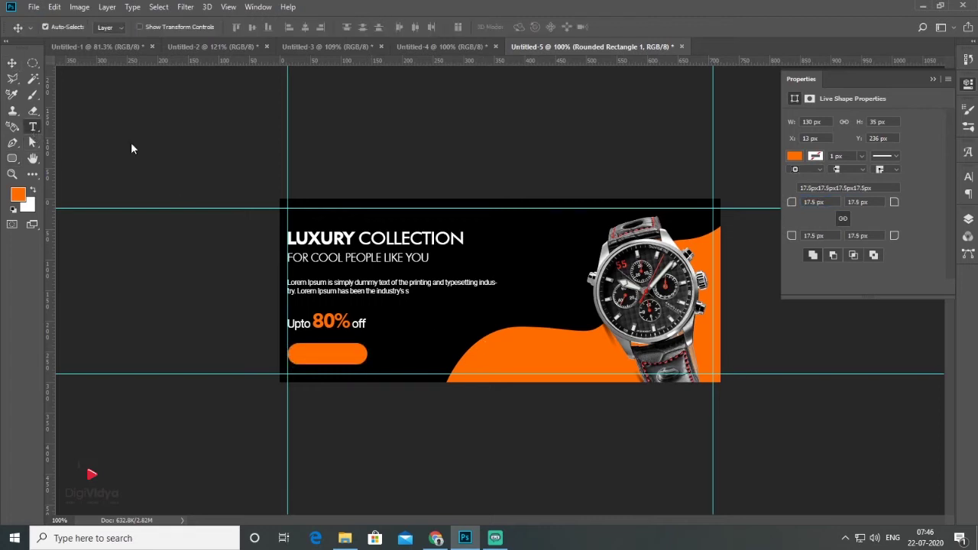
{"action": "left_click", "coordinate": [406, 326]}
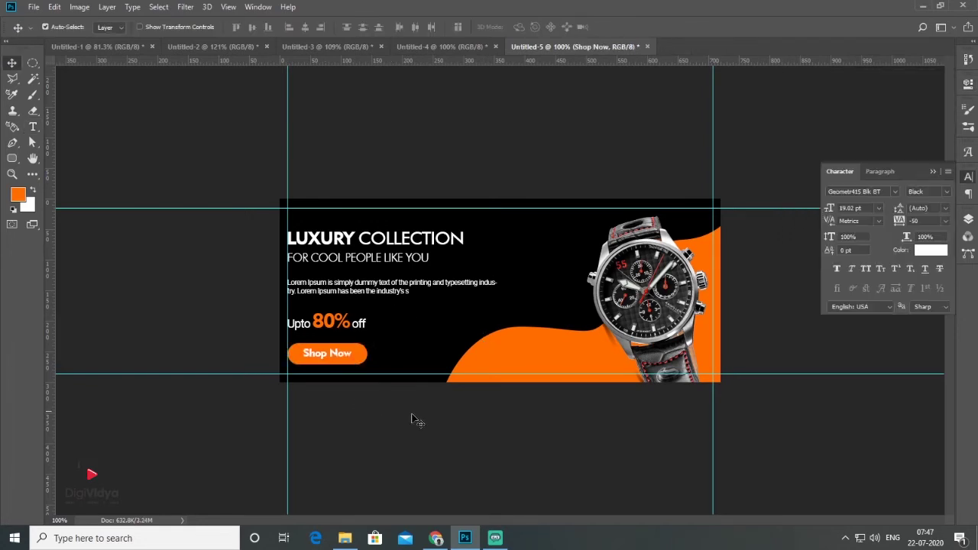
{"action": "left_click", "coordinate": [438, 419]}
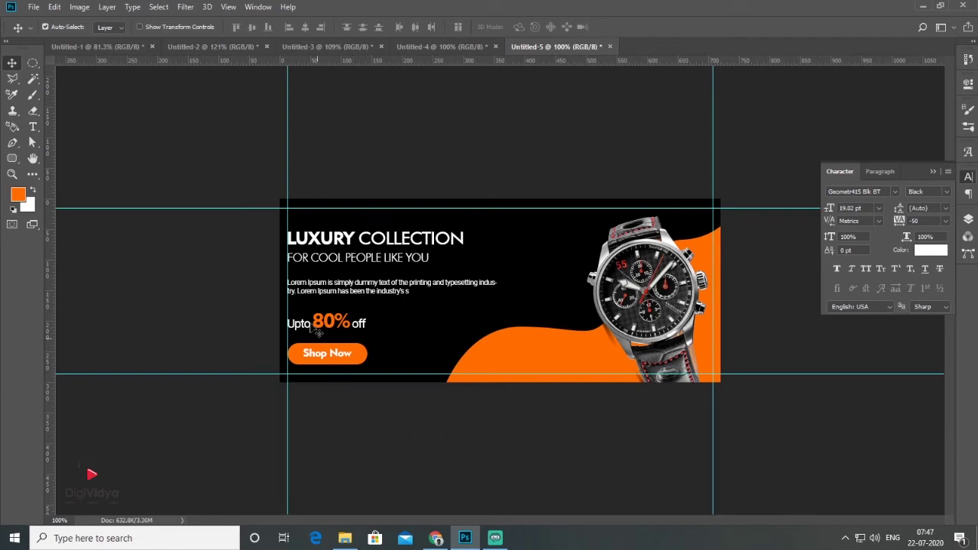
{"action": "mouse_move", "coordinate": [256, 228]}
{"action": "left_mouse_down"}
{"action": "mouse_move", "coordinate": [431, 306]}
{"action": "mouse_move", "coordinate": [437, 391]}
{"action": "left_mouse_up"}
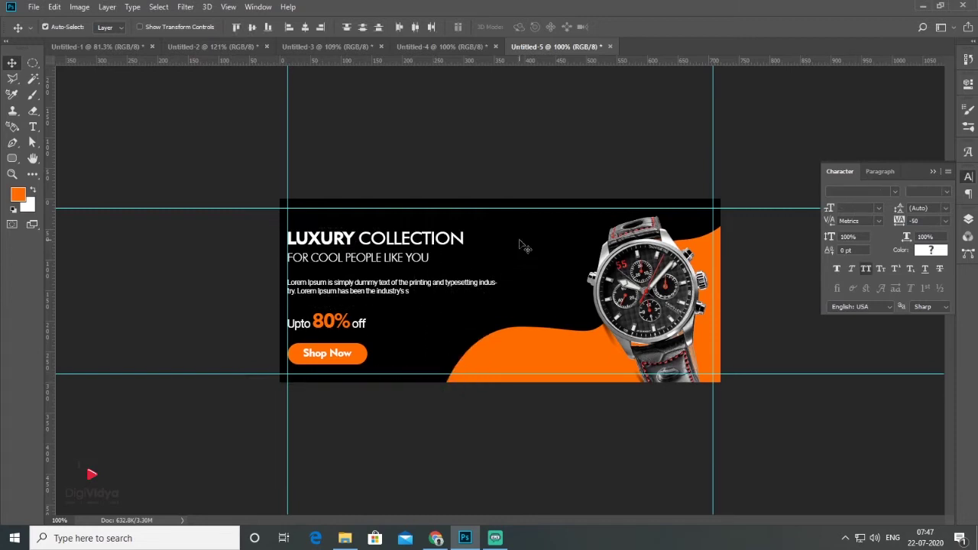
{"action": "left_click_drag", "start_coordinate": [434, 241], "coordinate": [429, 234]}
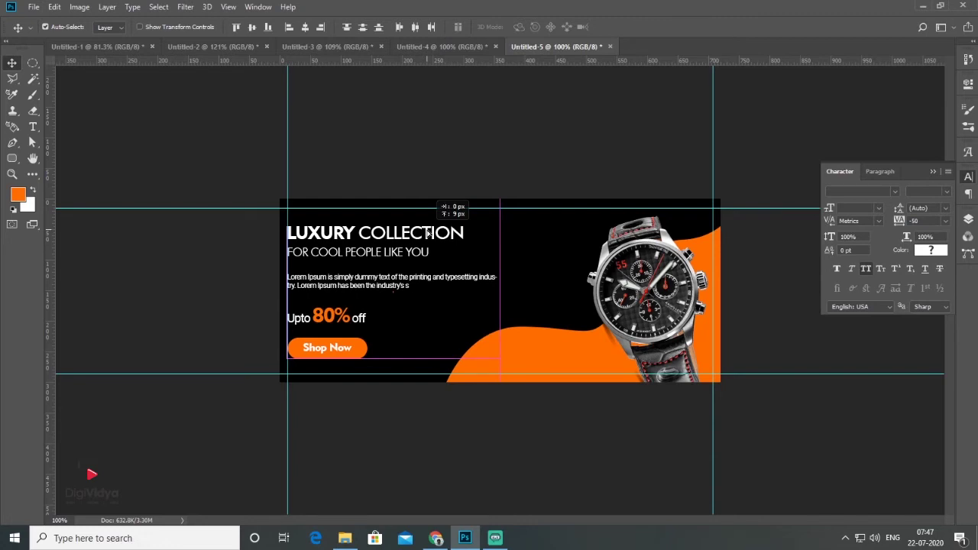
Deselect the layers, discard a trial elliptical selection and switch to the Rectangular Marquee.
{"action": "left_click", "coordinate": [516, 469]}
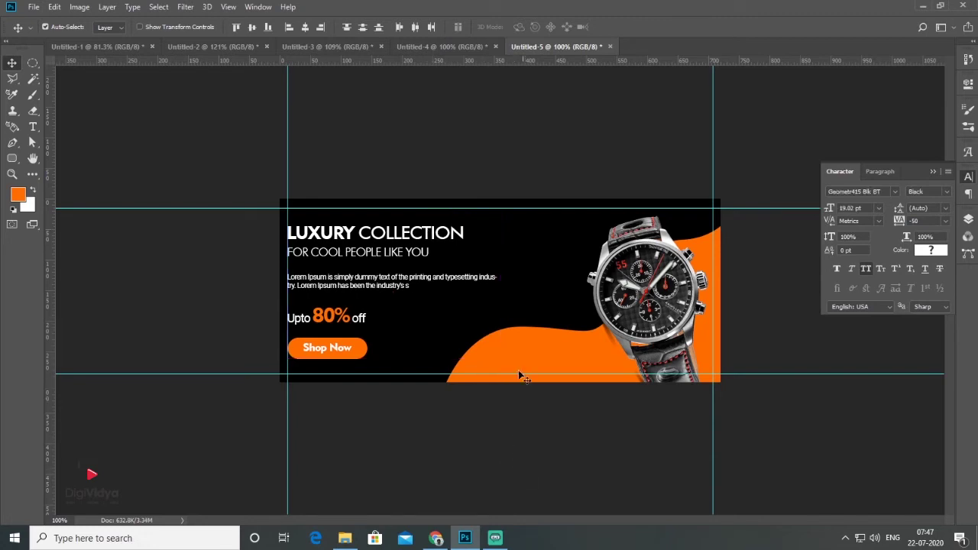
{"action": "left_click", "coordinate": [32, 63]}
{"action": "left_click_drag", "start_coordinate": [674, 208], "coordinate": [688, 229]}
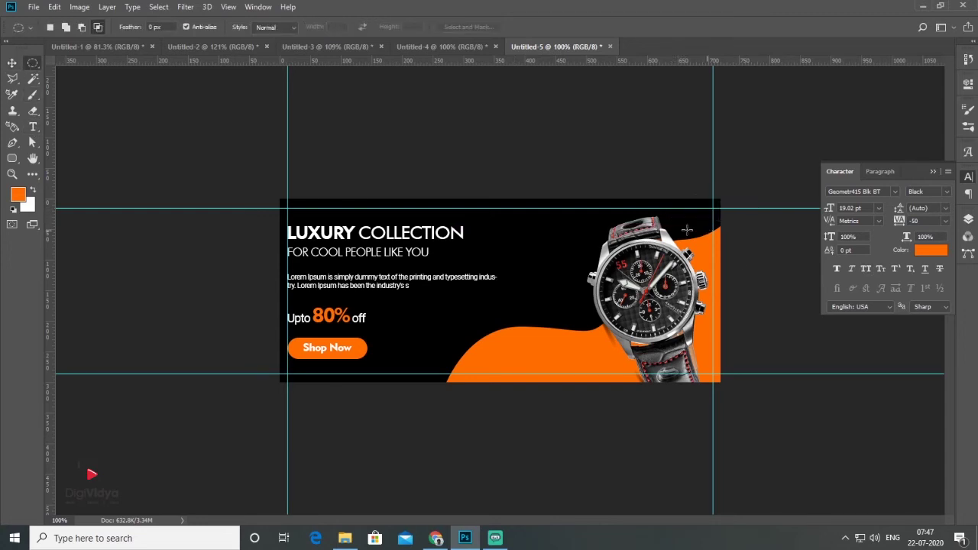
{"action": "left_click", "coordinate": [688, 233]}
{"action": "right_click", "coordinate": [38, 70]}
{"action": "left_click", "coordinate": [76, 64]}
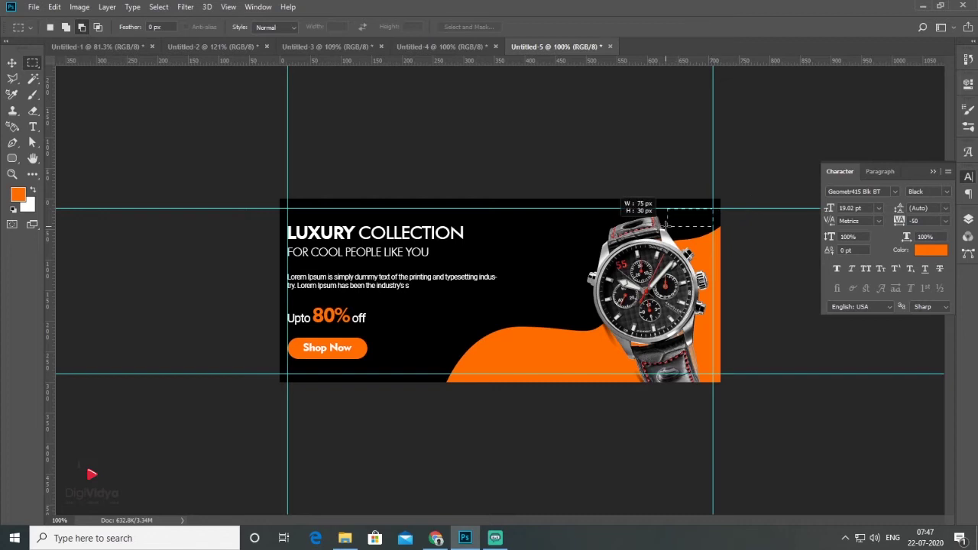
Fill a rectangle in the banner's top-right corner white on a new layer.
{"action": "left_click_drag", "start_coordinate": [711, 208], "coordinate": [665, 227]}
{"action": "left_click", "coordinate": [968, 220]}
{"action": "left_click", "coordinate": [918, 508]}
{"action": "key", "text": "ctrl+BackSpace"}
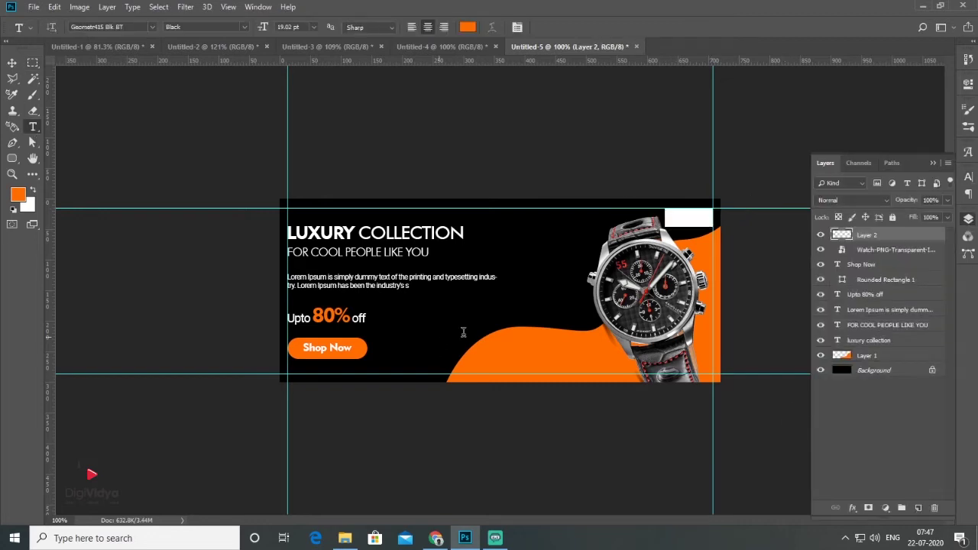
Paste the orange IMW logo text and scale it to fit the white box.
{"action": "type", "text": "IMW"}
{"action": "key", "text": "ctrl+t"}
{"action": "left_click_drag", "start_coordinate": [436, 334], "coordinate": [702, 210]}
{"action": "key", "text": "Return"}
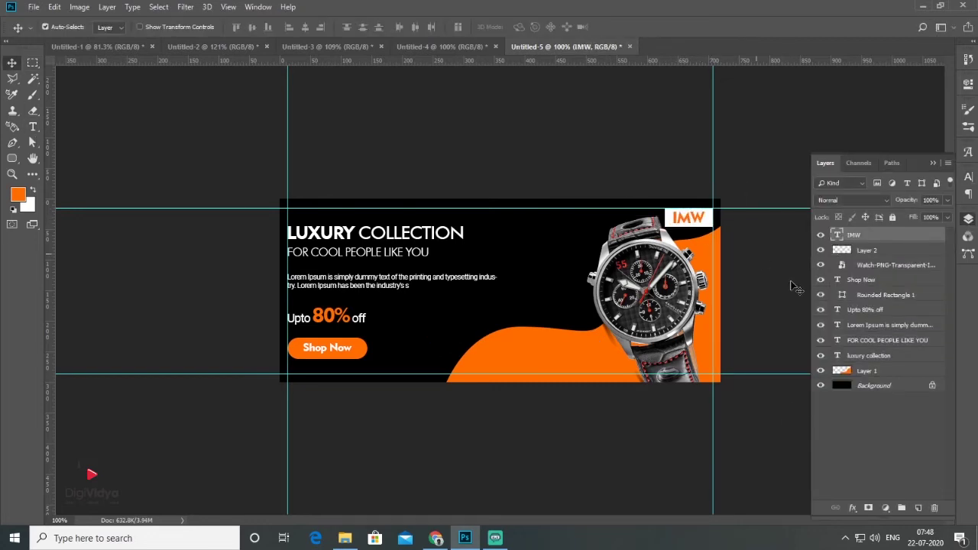
{"action": "left_click", "coordinate": [535, 164]}
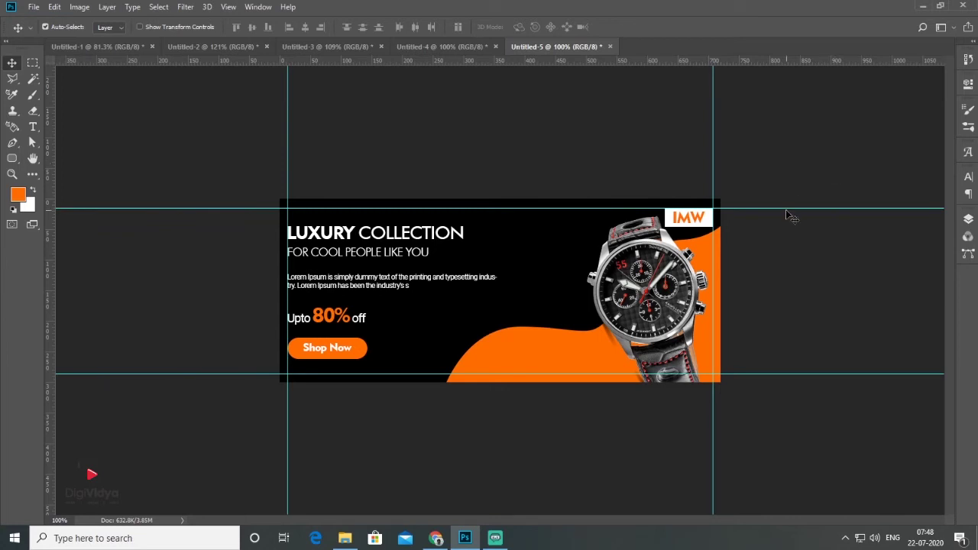
{"action": "left_click", "coordinate": [34, 7]}
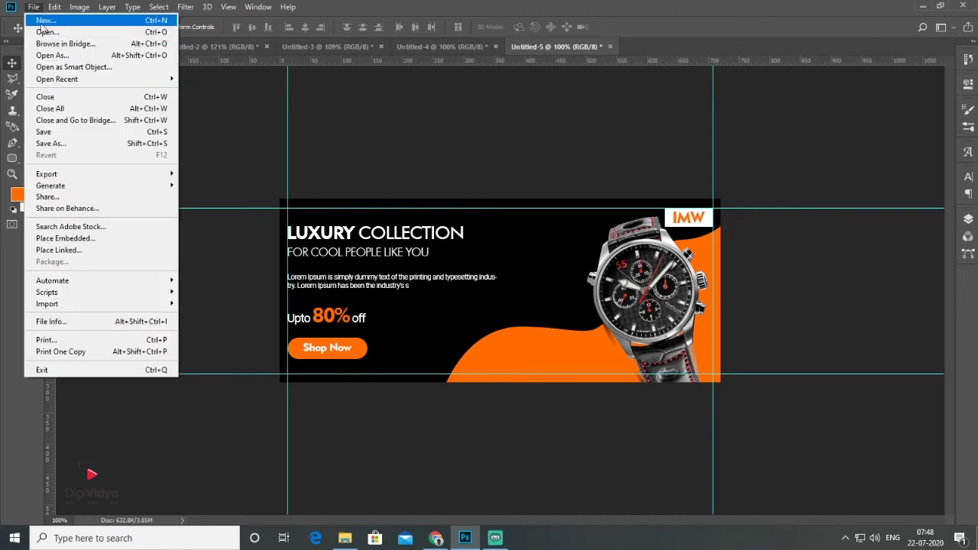
Start a new document with width 300 px and select the height value.
{"action": "left_click", "coordinate": [332, 118]}
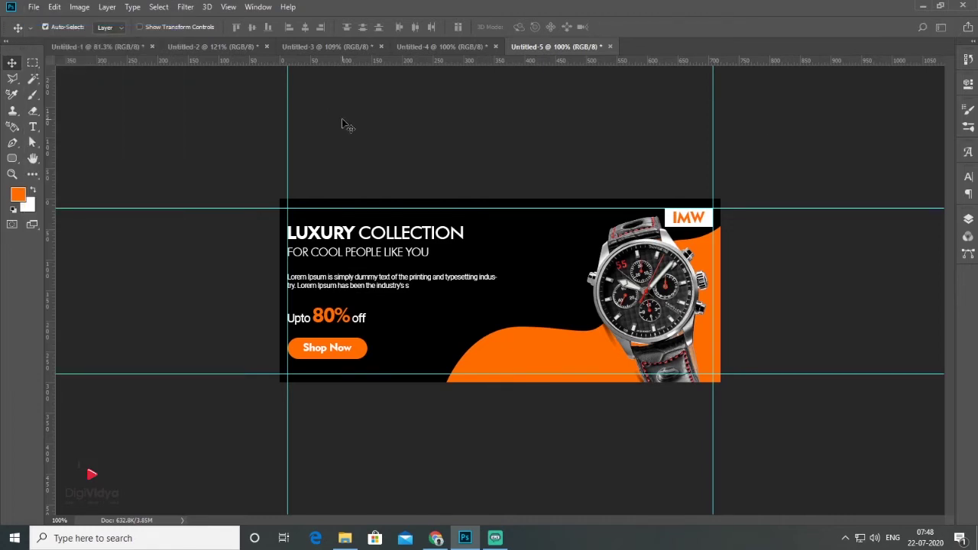
{"action": "left_click_drag", "start_coordinate": [640, 207], "coordinate": [565, 216]}
{"action": "type", "text": "300"}
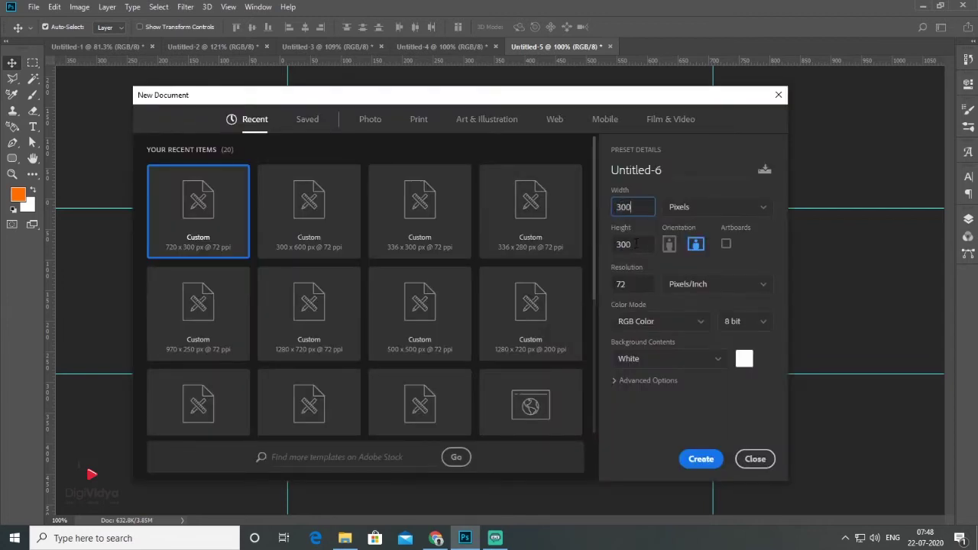
{"action": "double_click", "coordinate": [638, 245]}
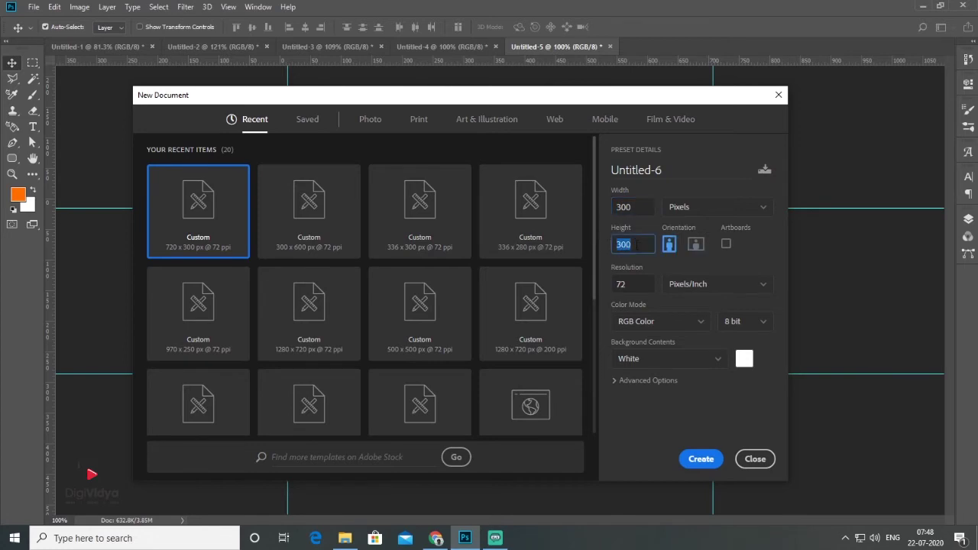
Enter a 600 px height and draw a closed wavy Pen path across the canvas top.
{"action": "type", "text": "600"}
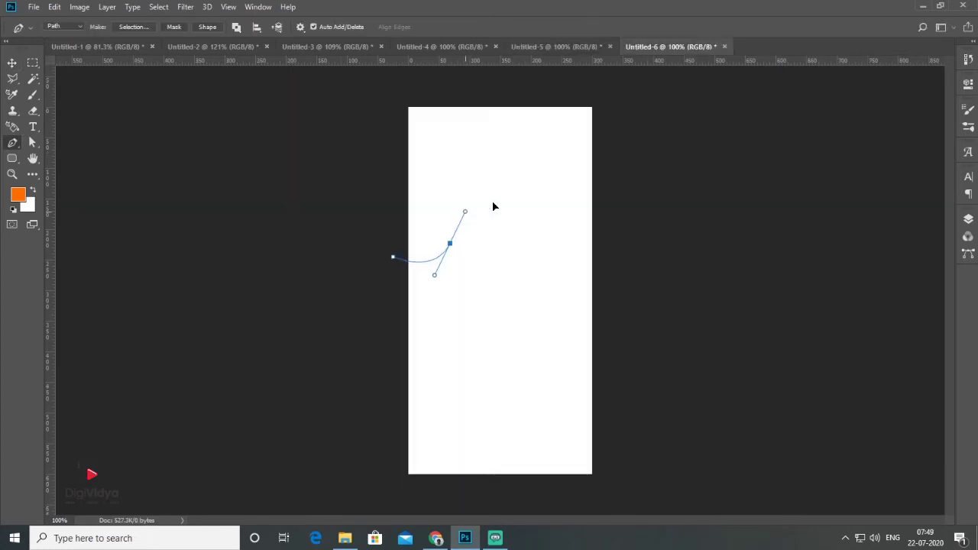
{"action": "left_click_drag", "start_coordinate": [520, 196], "coordinate": [561, 201]}
{"action": "left_click_drag", "start_coordinate": [621, 145], "coordinate": [625, 104]}
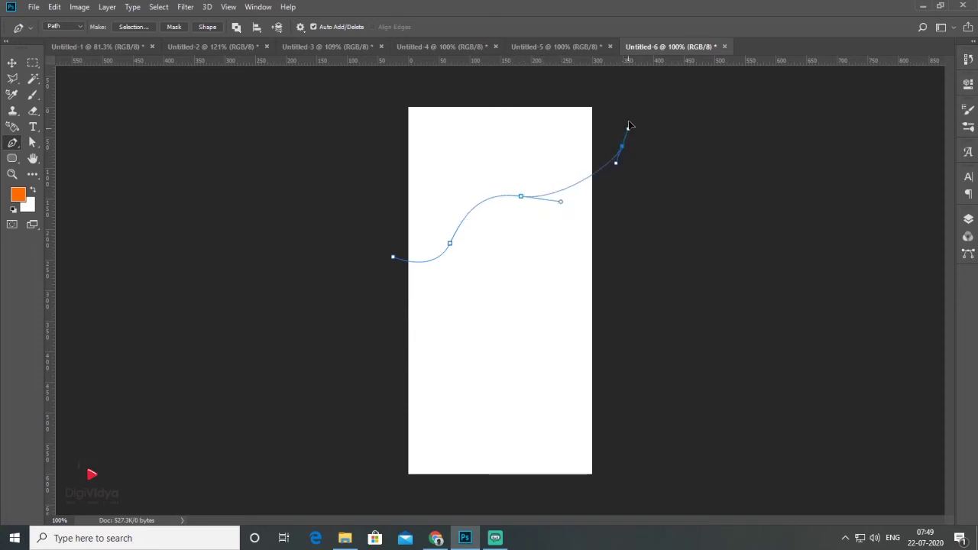
{"action": "left_click_drag", "start_coordinate": [565, 83], "coordinate": [494, 78]}
{"action": "mouse_move", "coordinate": [357, 84]}
{"action": "left_mouse_down"}
{"action": "mouse_move", "coordinate": [338, 114]}
{"action": "mouse_move", "coordinate": [356, 183]}
{"action": "left_mouse_up"}
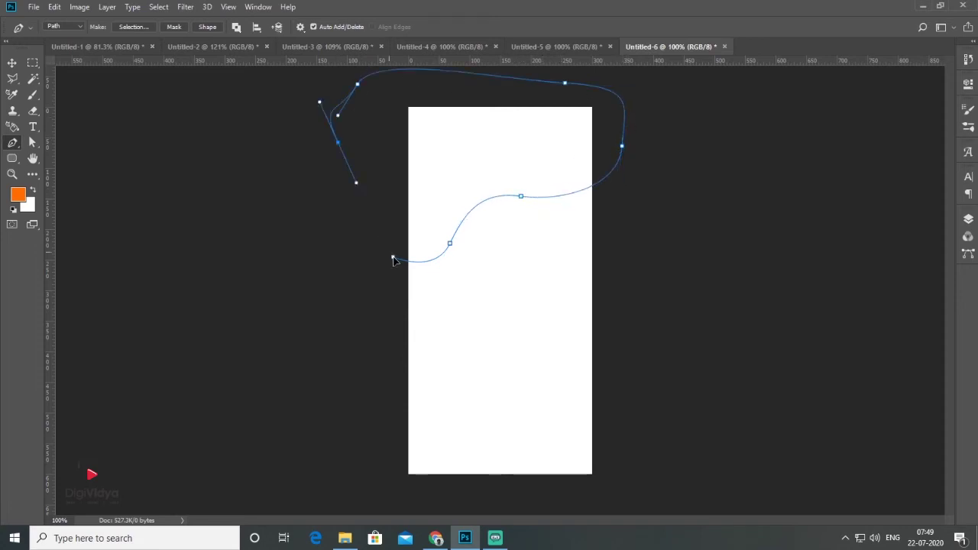
{"action": "left_click", "coordinate": [394, 259]}
Load the wavy path as a selection from Paths and add a new empty layer.
{"action": "left_click", "coordinate": [969, 222]}
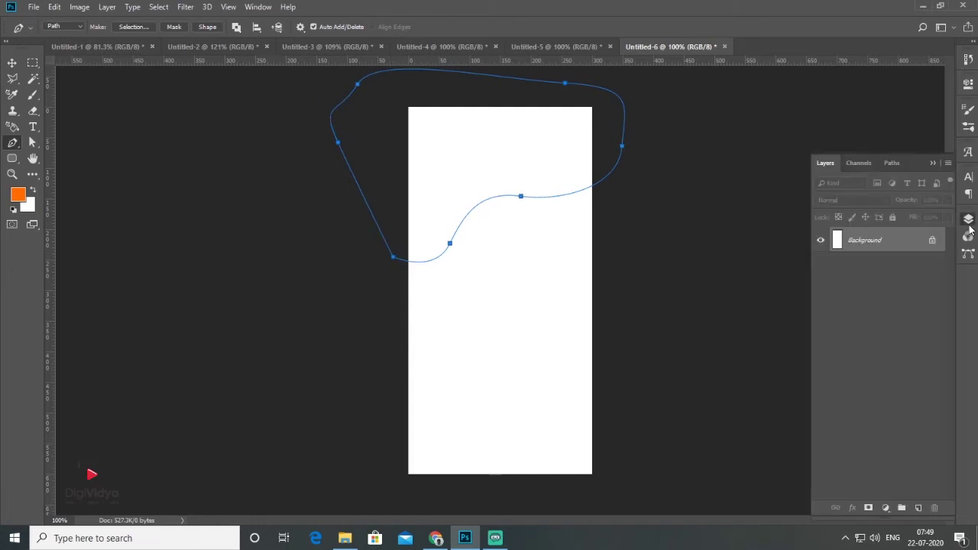
{"action": "left_click", "coordinate": [893, 164]}
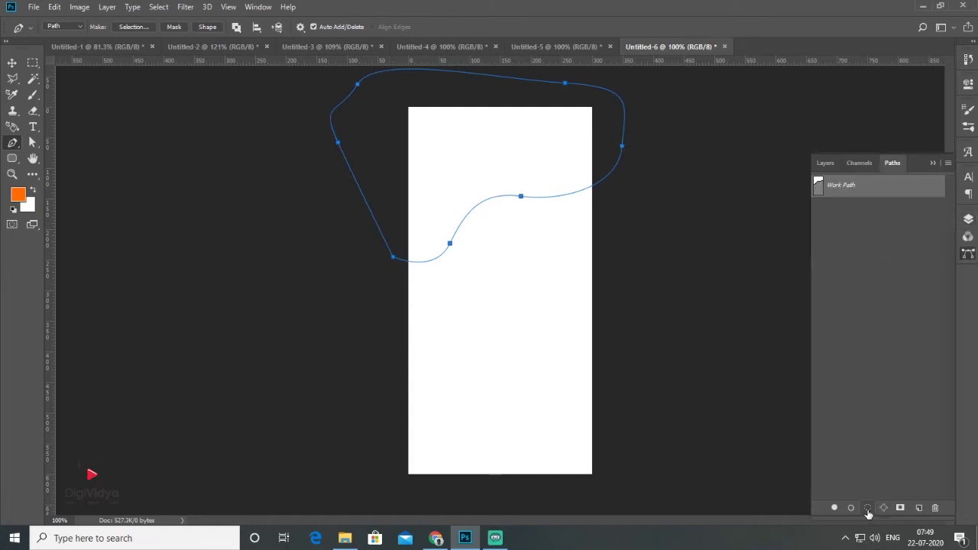
{"action": "left_click", "coordinate": [867, 507]}
{"action": "key", "text": "F7"}
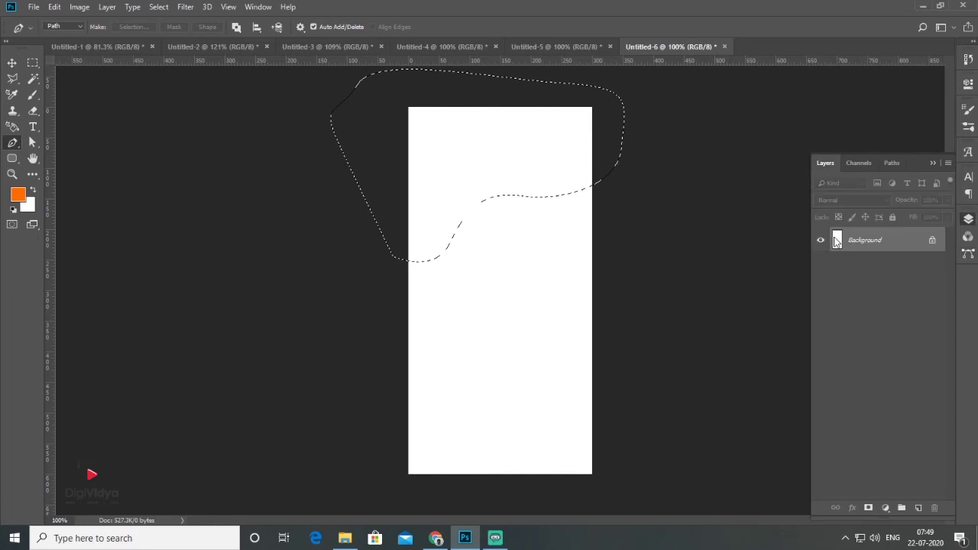
{"action": "left_click", "coordinate": [920, 508]}
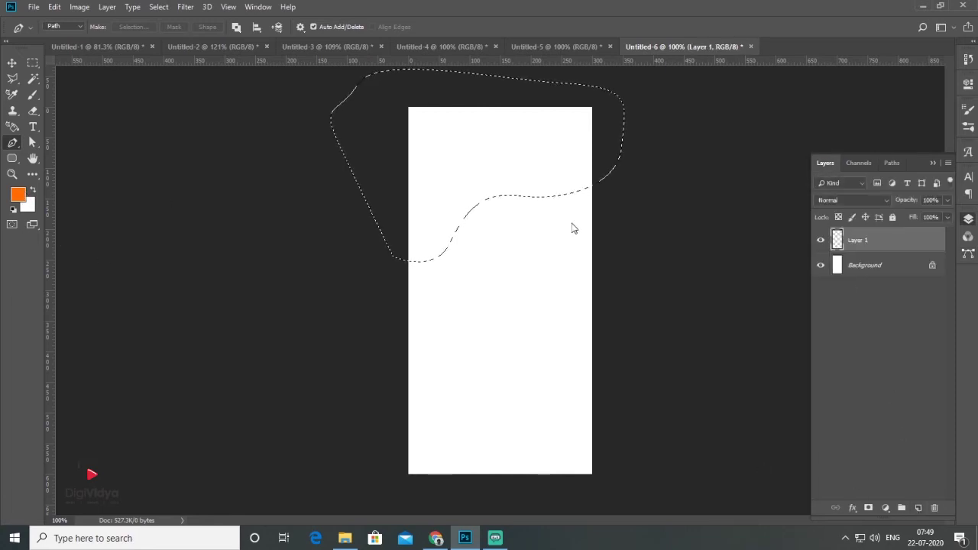
Pick yellow as the foreground colour, fill the selection and deselect.
{"action": "left_click", "coordinate": [17, 194]}
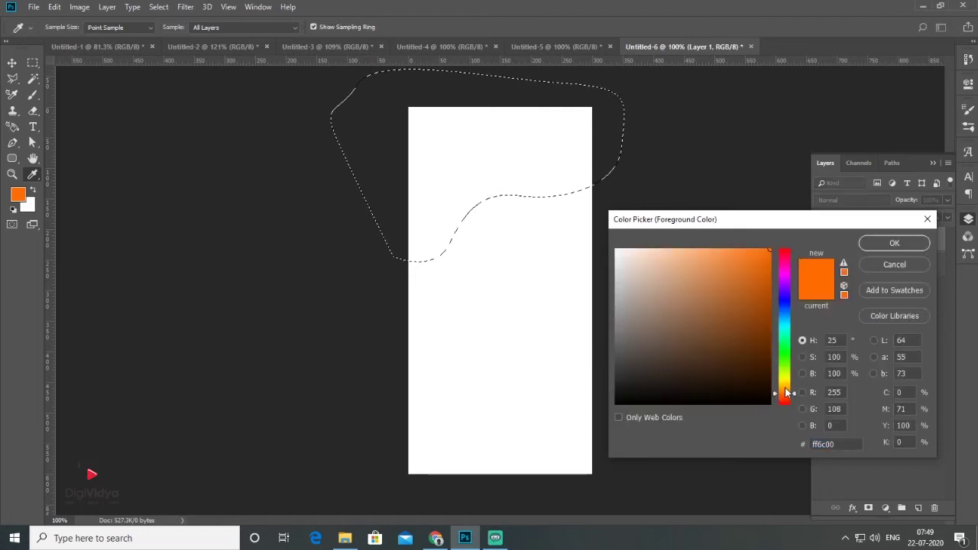
{"action": "left_click_drag", "start_coordinate": [787, 393], "coordinate": [788, 384]}
{"action": "left_click", "coordinate": [877, 245]}
{"action": "key", "text": "p"}
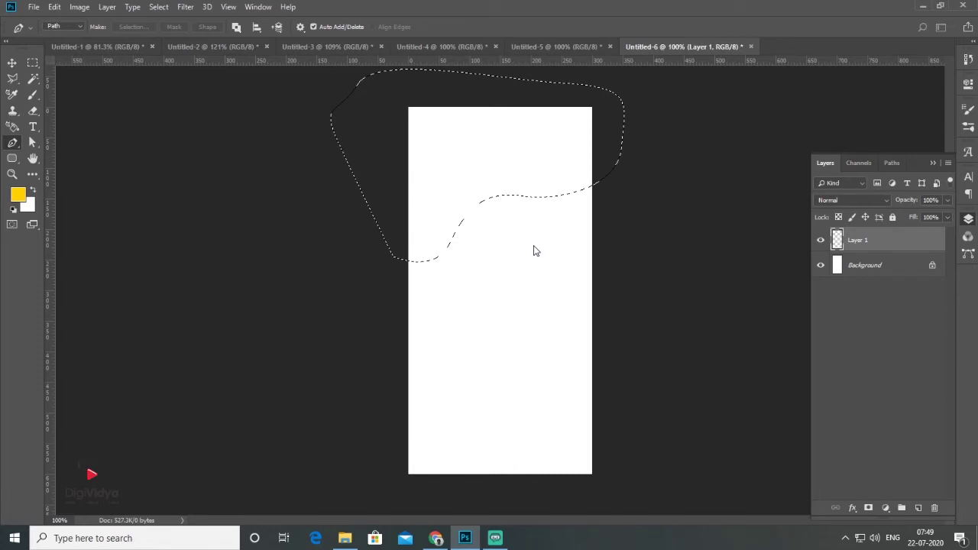
{"action": "key", "text": "alt+BackSpace"}
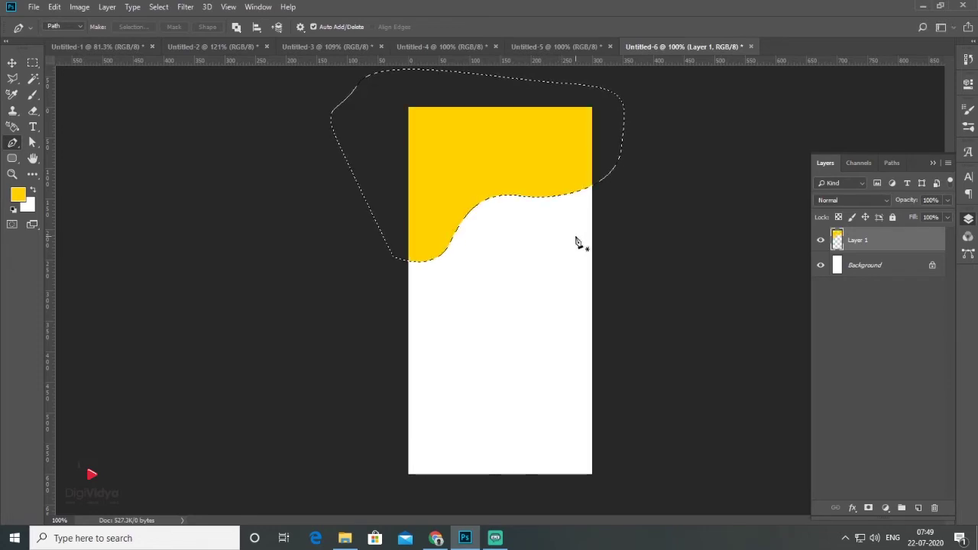
{"action": "key", "text": "ctrl+d"}
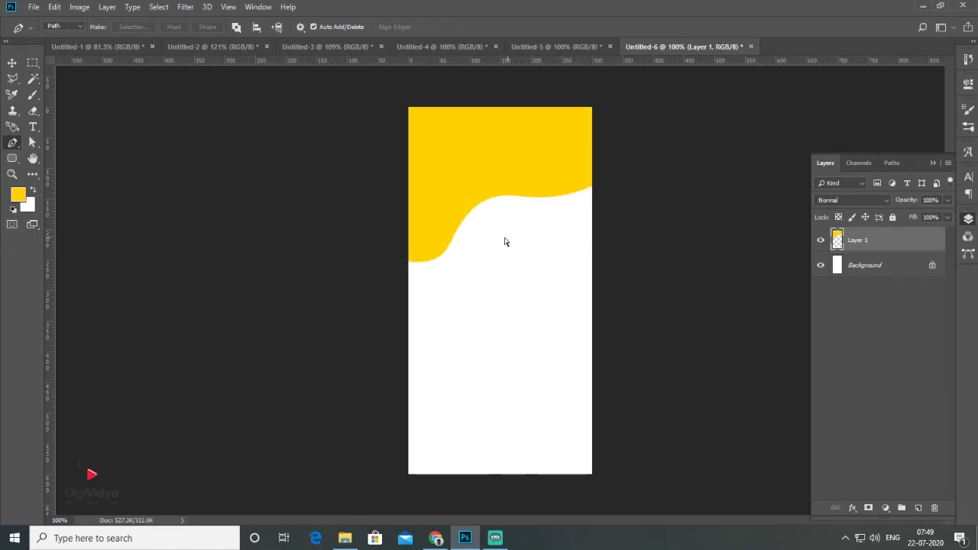
Stretch the yellow wave taller and place the embedded watch PNG over it.
{"action": "key", "text": "ctrl+t"}
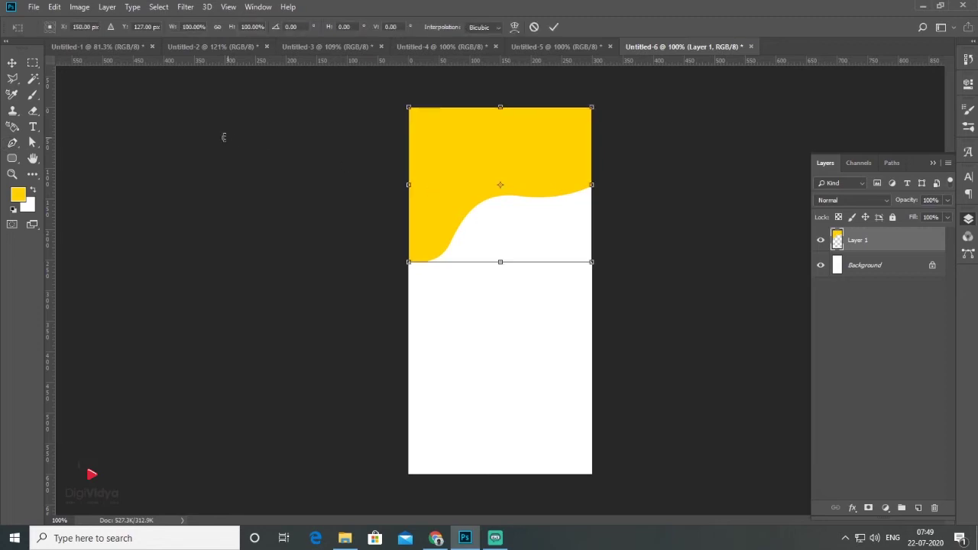
{"action": "left_click_drag", "start_coordinate": [501, 263], "coordinate": [501, 297]}
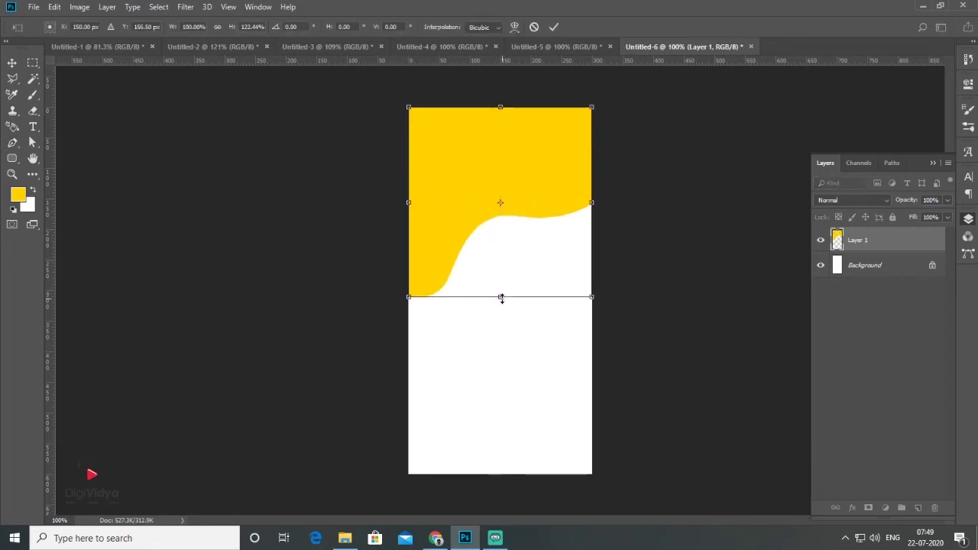
{"action": "left_click", "coordinate": [33, 7]}
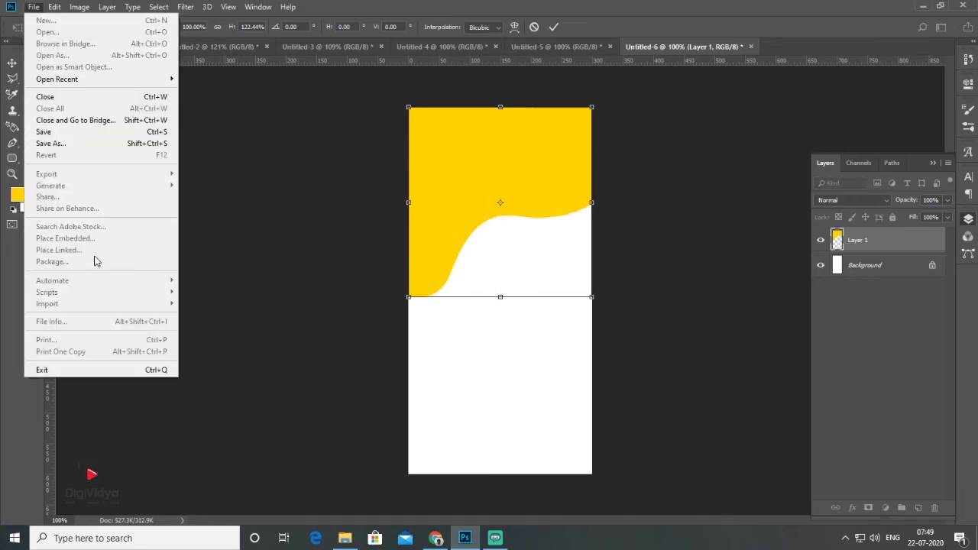
{"action": "left_click", "coordinate": [499, 258]}
{"action": "key", "text": "p"}
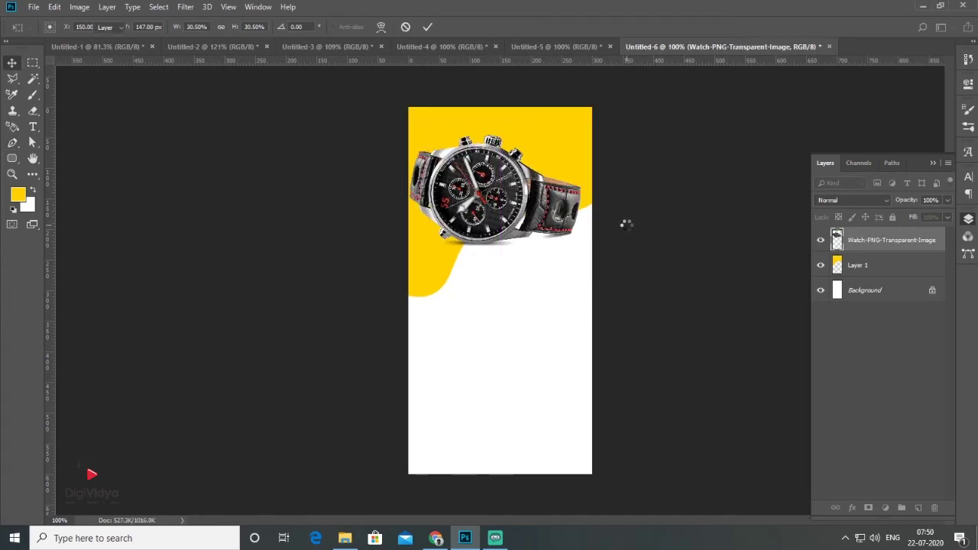
{"action": "key", "text": "Return"}
{"action": "left_click", "coordinate": [33, 62]}
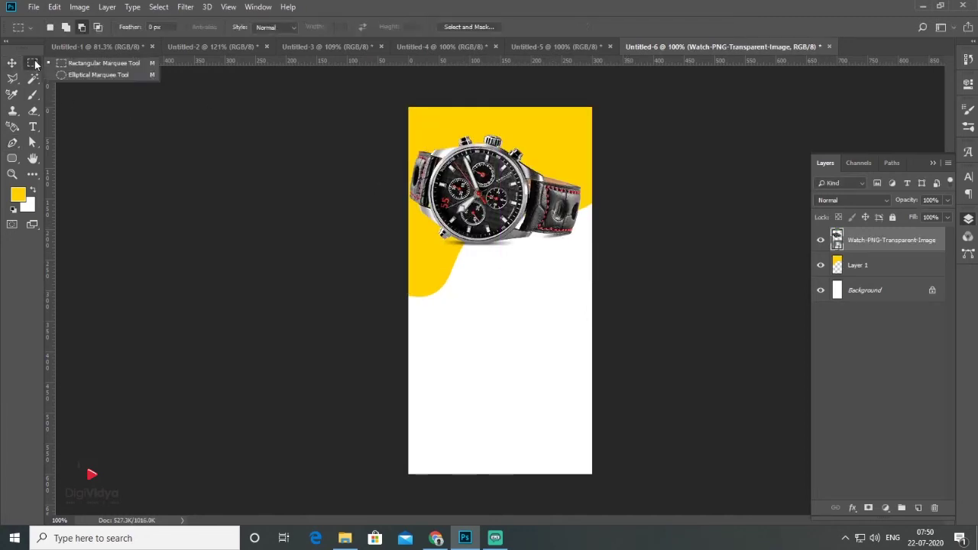
Fill an elliptical selection orange on a new layer at the ad's top-right.
{"action": "left_click", "coordinate": [111, 76]}
{"action": "left_click_drag", "start_coordinate": [548, 147], "coordinate": [593, 206]}
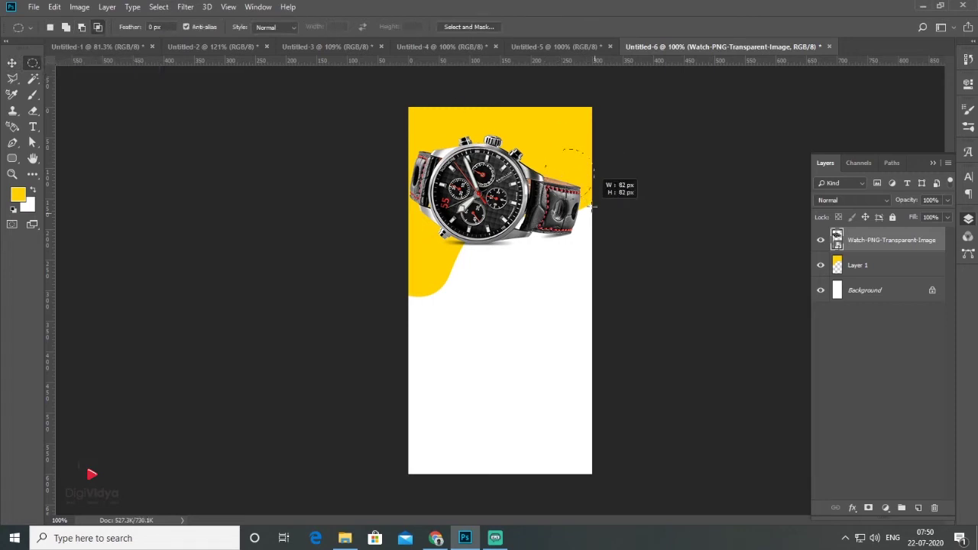
{"action": "key", "text": "ctrl+shift+alt+n"}
{"action": "key", "text": "alt+BackSpace"}
{"action": "key", "text": "v"}
{"action": "key", "text": "ctrl+d"}
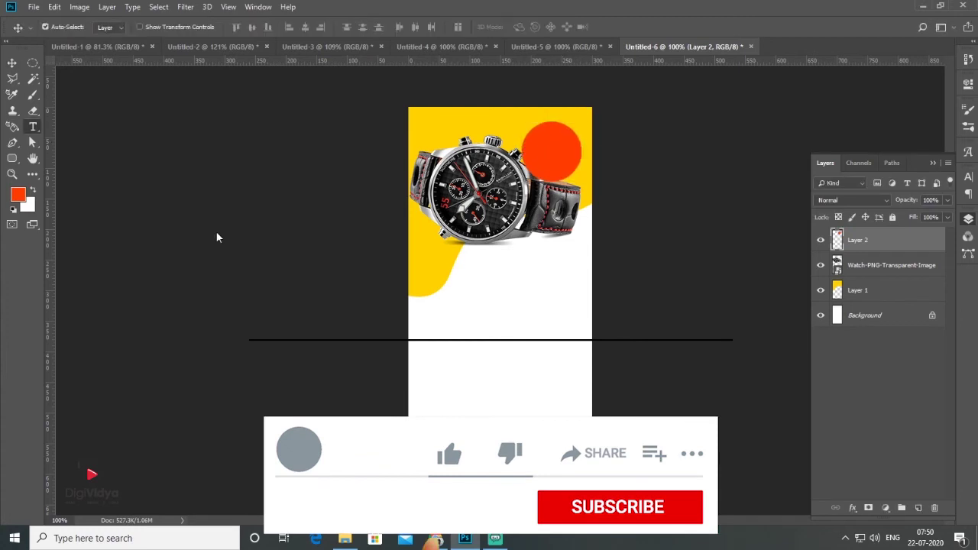
Make the 60% Off text white with 17 pt leading and bring in Untitled-4's headline and body text.
{"action": "left_click", "coordinate": [894, 243]}
{"action": "left_click_drag", "start_coordinate": [898, 209], "coordinate": [892, 212]}
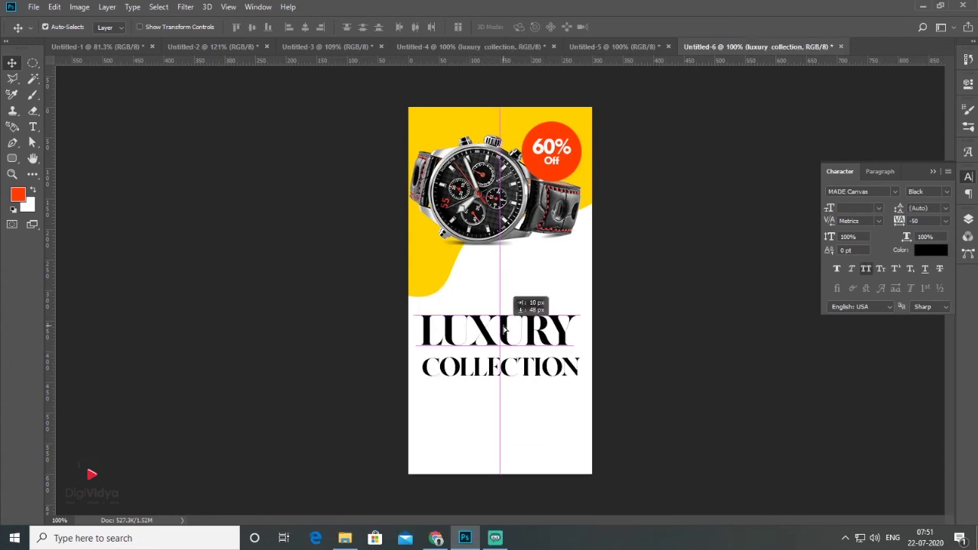
{"action": "left_click", "coordinate": [470, 47]}
{"action": "left_click_drag", "start_coordinate": [498, 391], "coordinate": [514, 389]}
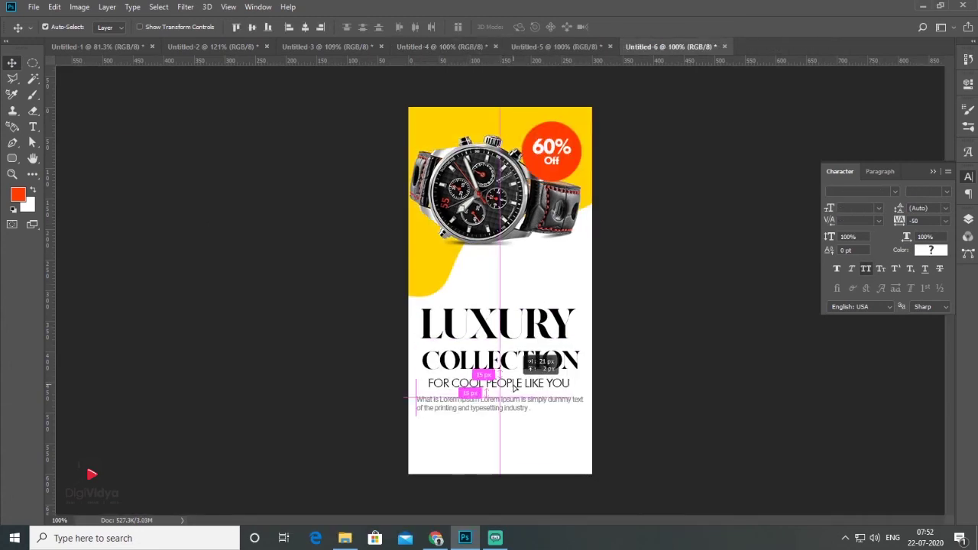
Add an orange BUY NOW pill button, the 'USE CUPON CODE: LUXURY' line and a small IMW label.
{"action": "left_click_drag", "start_coordinate": [447, 428], "coordinate": [549, 450]}
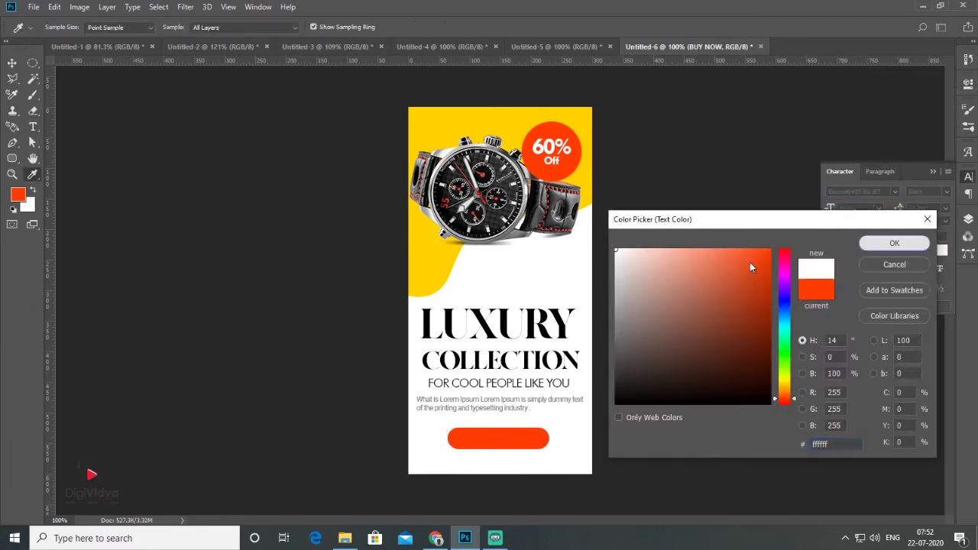
{"action": "key", "text": "Return"}
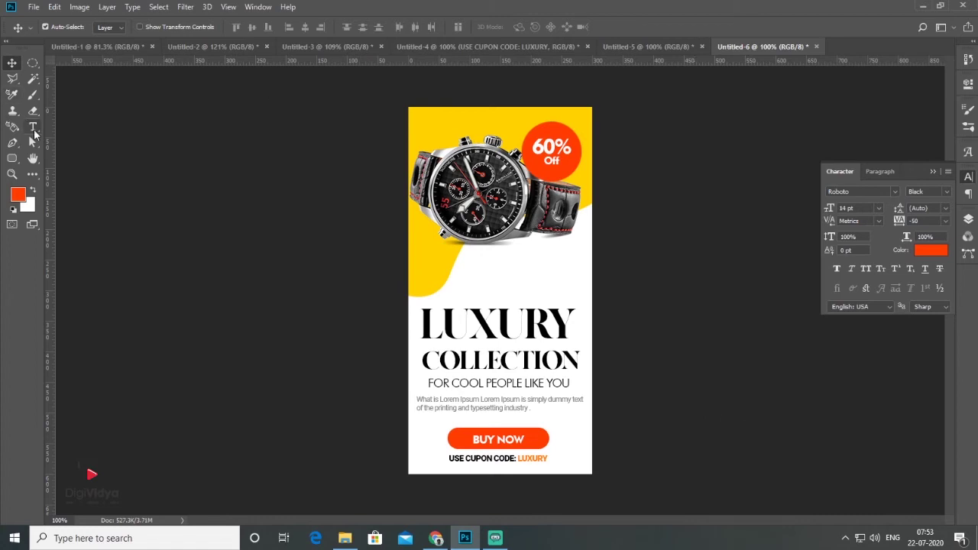
{"action": "left_click", "coordinate": [33, 130]}
{"action": "left_click", "coordinate": [476, 271]}
{"action": "left_click", "coordinate": [434, 267]}
{"action": "type", "text": "IMW"}
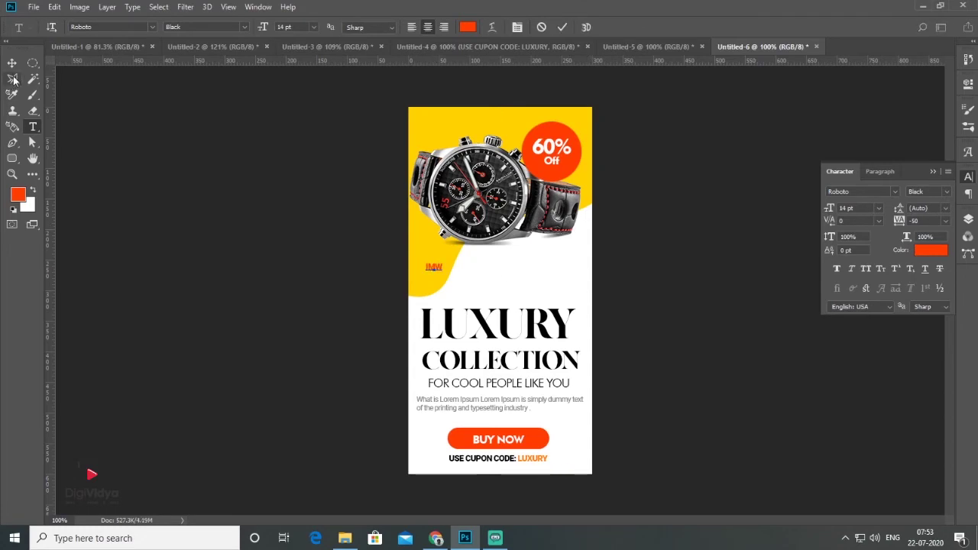
{"action": "left_click", "coordinate": [12, 62]}
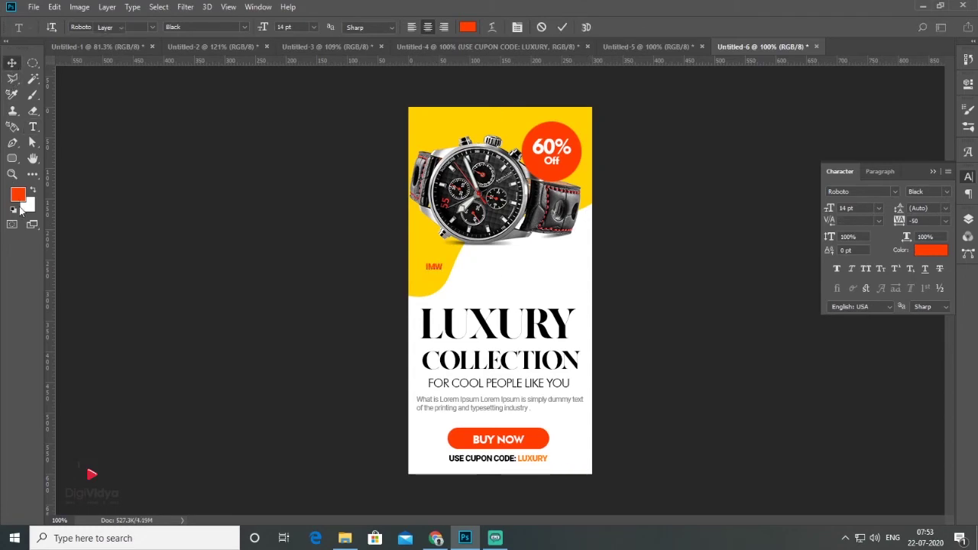
Set the IMW text colour to black (000000).
{"action": "left_click", "coordinate": [929, 255]}
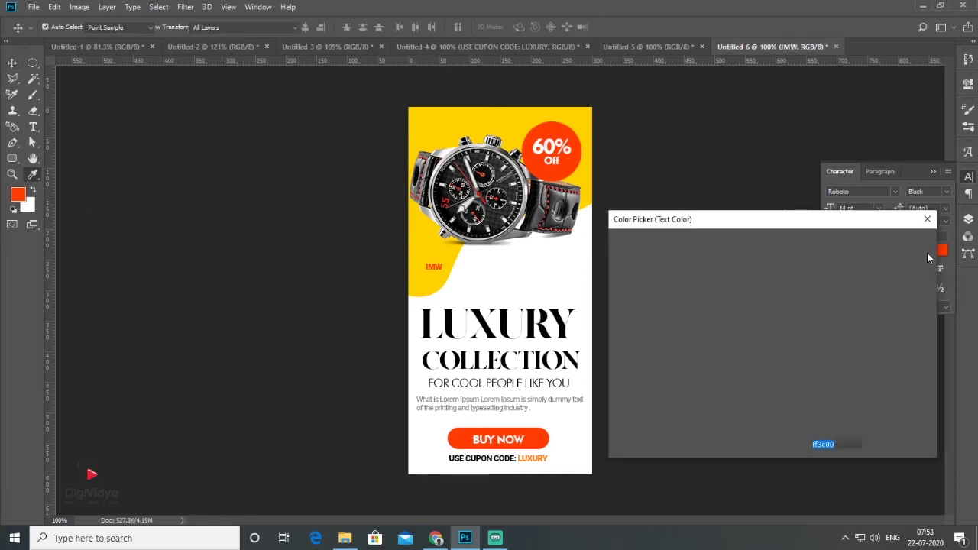
{"action": "left_click_drag", "start_coordinate": [648, 283], "coordinate": [780, 413]}
{"action": "left_click", "coordinate": [894, 243]}
Move the IMW label to the top-left corner, then switch to the Untitled-5 banner.
{"action": "left_click_drag", "start_coordinate": [439, 163], "coordinate": [427, 120]}
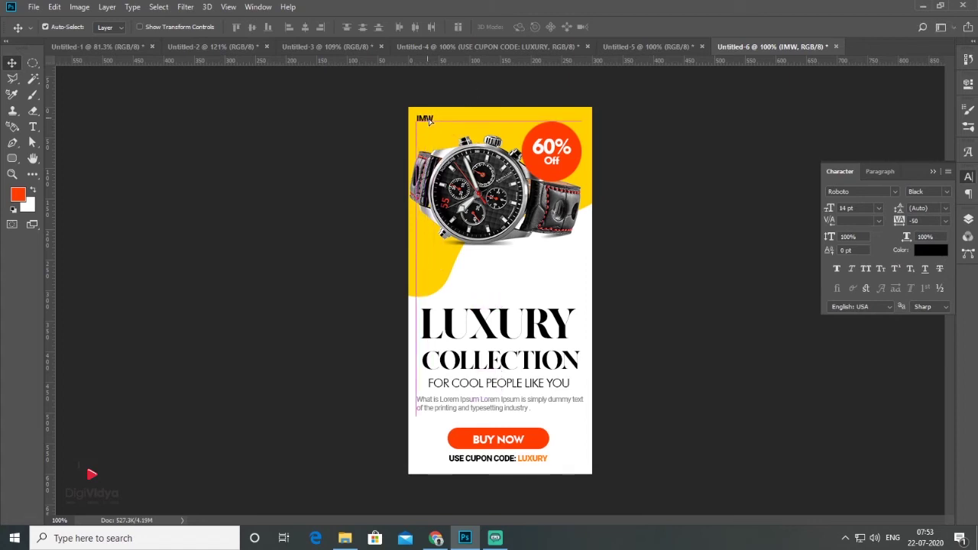
{"action": "left_click", "coordinate": [733, 165]}
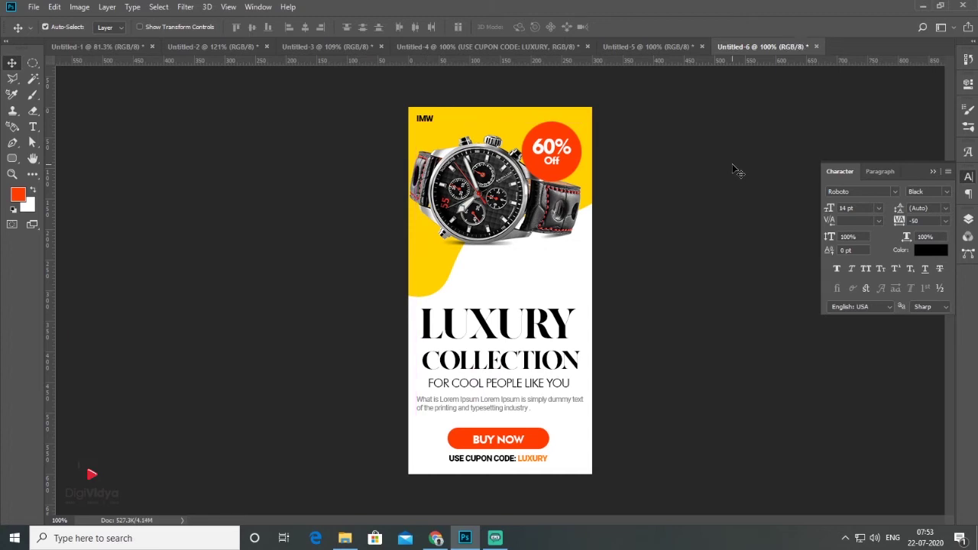
{"action": "left_click", "coordinate": [648, 46]}
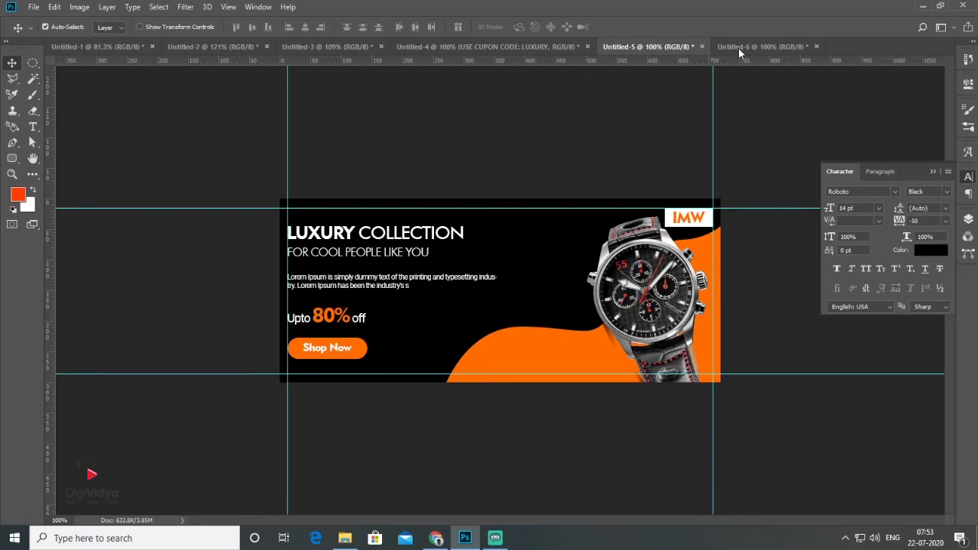
Go back to the Untitled-6 portrait ad and start a new document.
{"action": "left_click", "coordinate": [739, 47]}
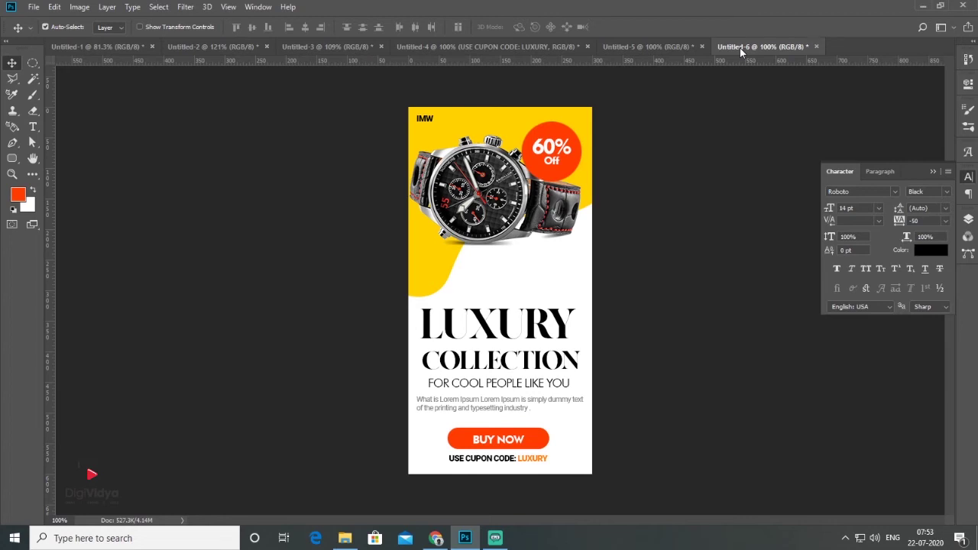
{"action": "left_click", "coordinate": [34, 7]}
{"action": "left_click", "coordinate": [46, 26]}
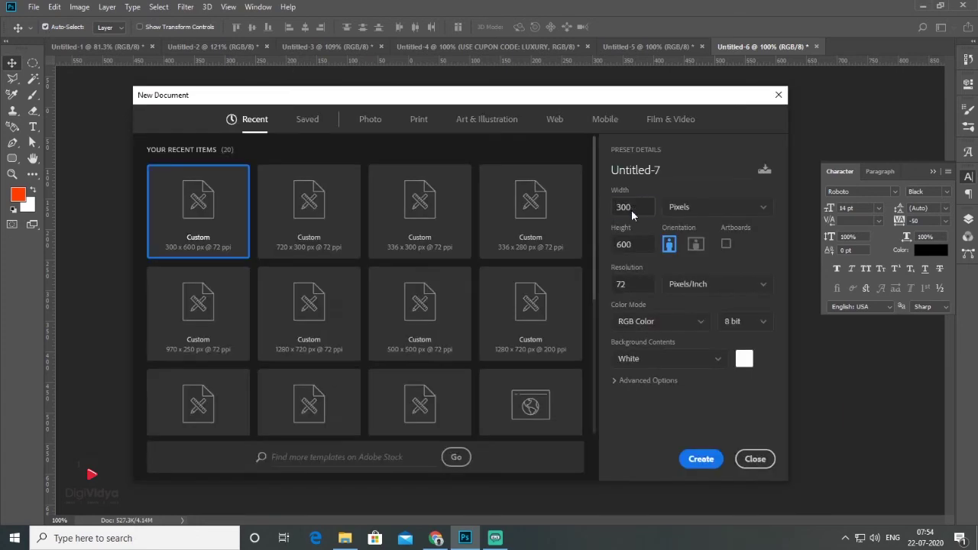
Create a new 336 × 280 px document, Untitled-7.
{"action": "double_click", "coordinate": [623, 214]}
{"action": "left_click", "coordinate": [641, 207]}
{"action": "type", "text": "336"}
{"action": "key", "text": "Tab"}
{"action": "type", "text": "280"}
{"action": "left_click", "coordinate": [704, 459]}
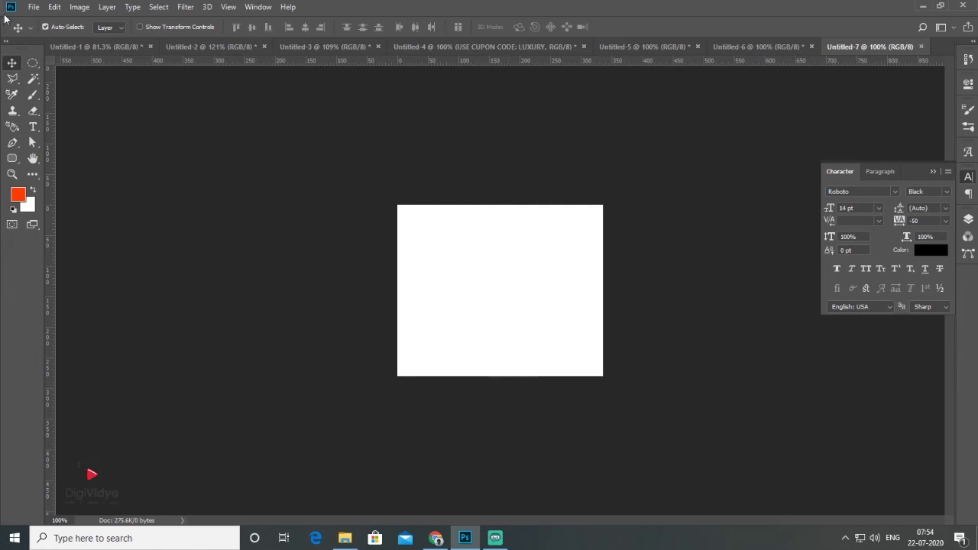
Place the blue watch-on-wrist photo as an embedded layer in Untitled-7.
{"action": "left_click", "coordinate": [35, 7]}
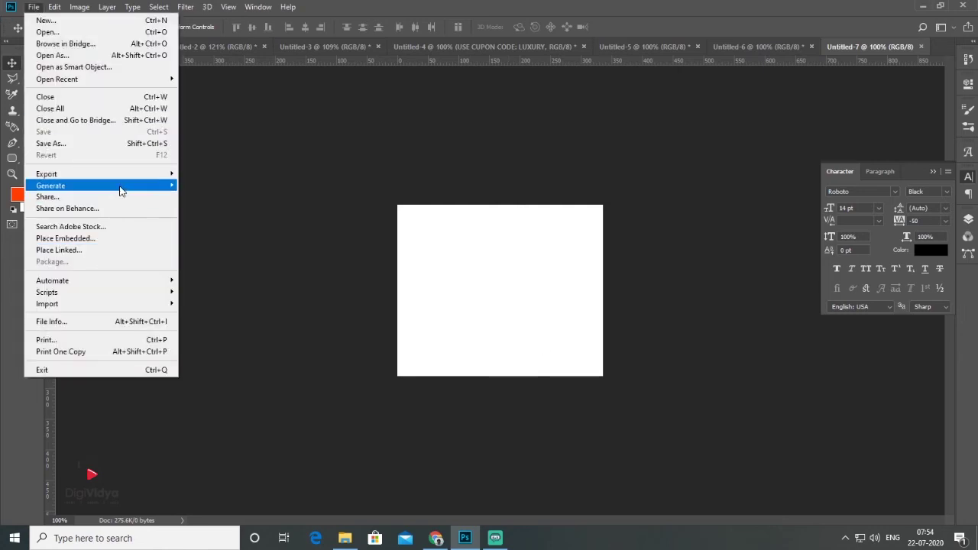
{"action": "left_click", "coordinate": [116, 239]}
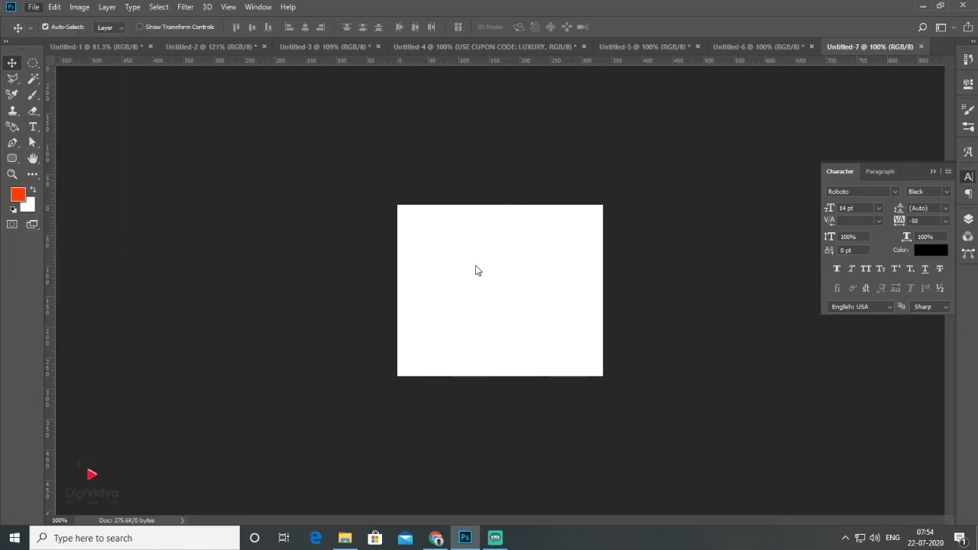
{"action": "double_click", "coordinate": [474, 268]}
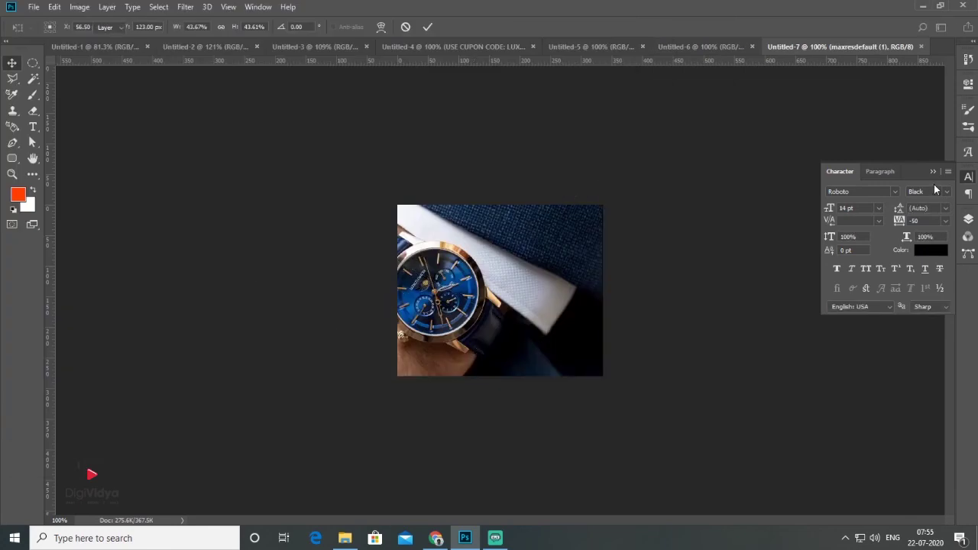
{"action": "key", "text": "Return"}
Rasterize the placed watch photo layer into an ordinary pixel layer.
{"action": "left_click", "coordinate": [969, 219]}
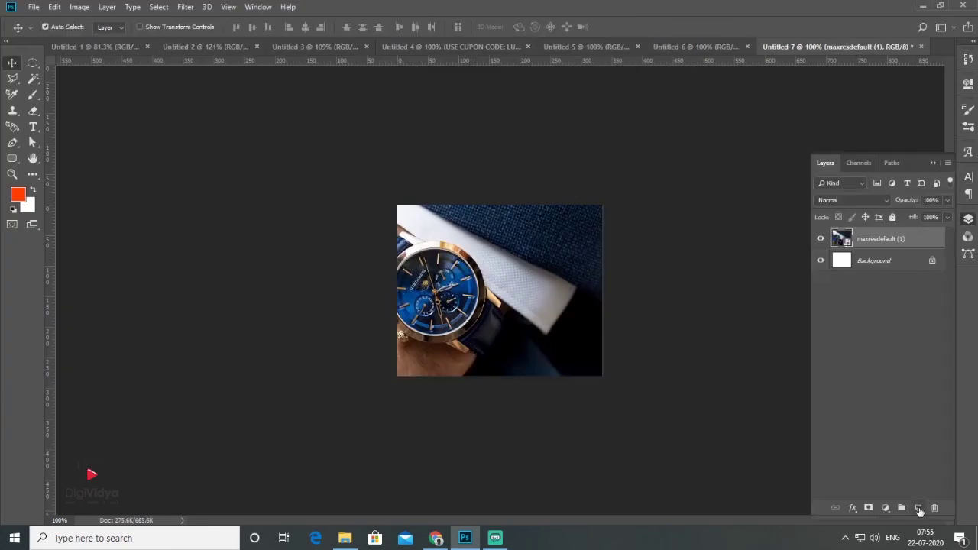
{"action": "right_click", "coordinate": [878, 241]}
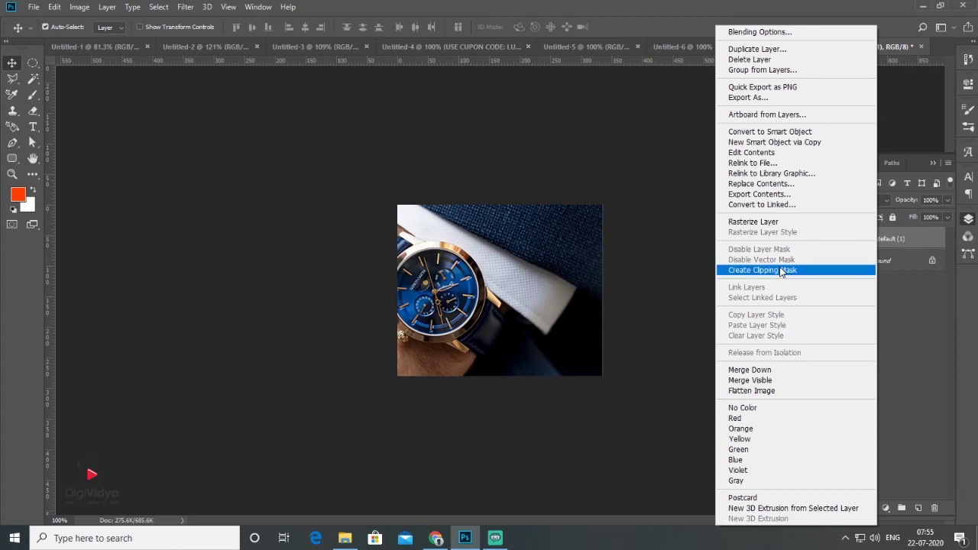
{"action": "left_click", "coordinate": [764, 220]}
Select the photo's right half with a 50 px feathered rectangular marquee.
{"action": "left_click", "coordinate": [33, 63]}
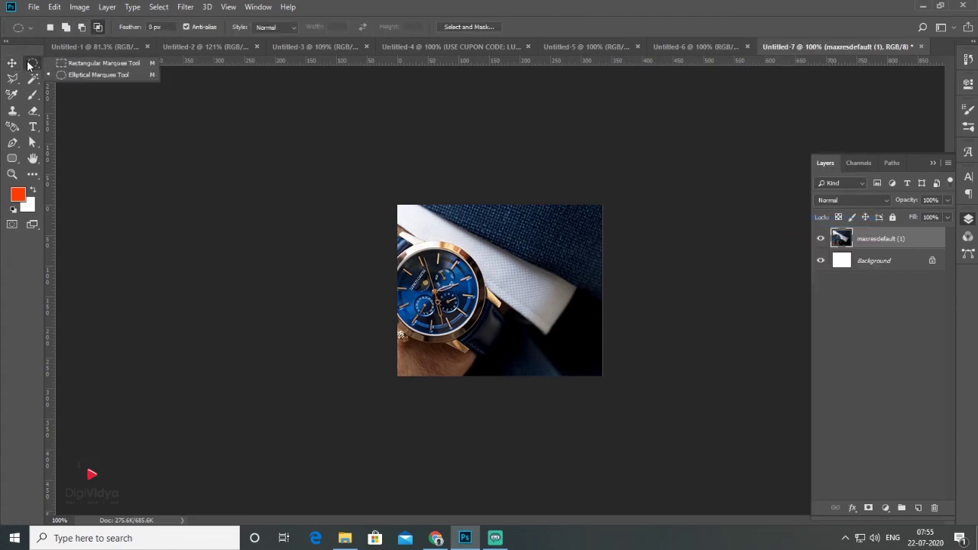
{"action": "left_click", "coordinate": [84, 63]}
{"action": "left_click_drag", "start_coordinate": [502, 185], "coordinate": [733, 466]}
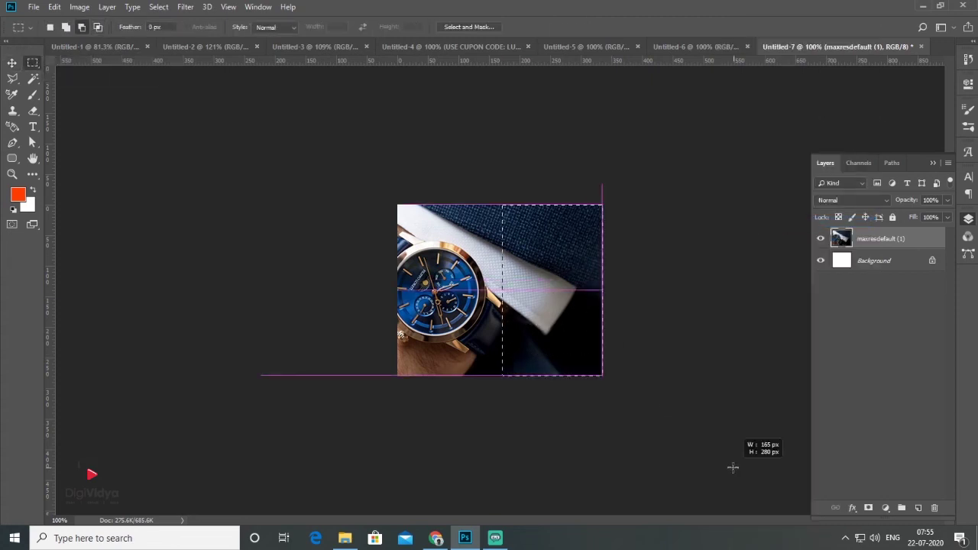
{"action": "left_click", "coordinate": [159, 9]}
{"action": "mouse_move", "coordinate": [168, 181]}
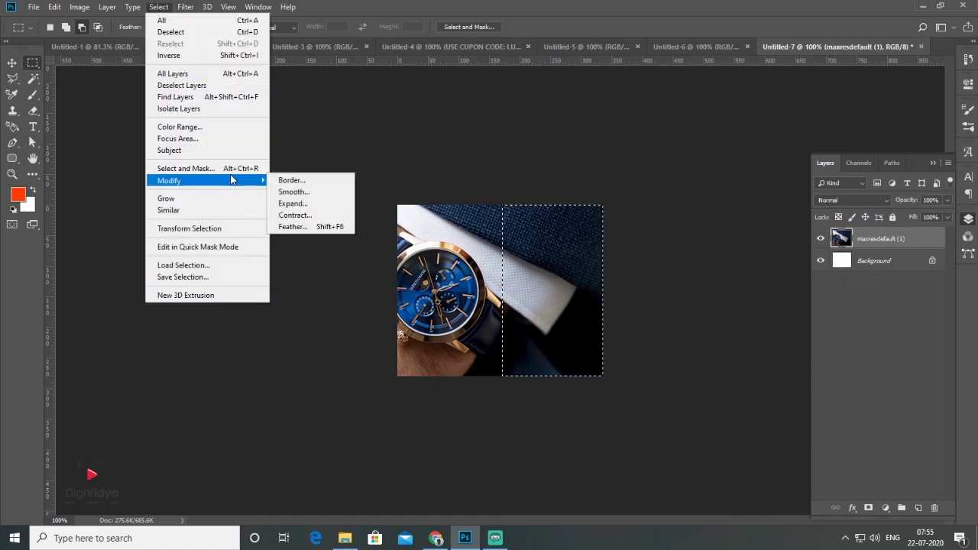
{"action": "left_click", "coordinate": [302, 223]}
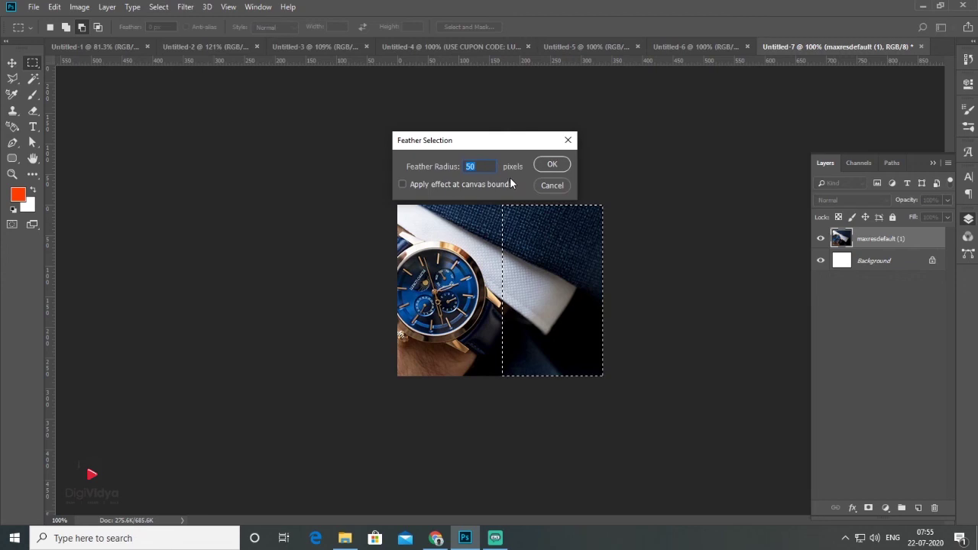
{"action": "left_click", "coordinate": [552, 164]}
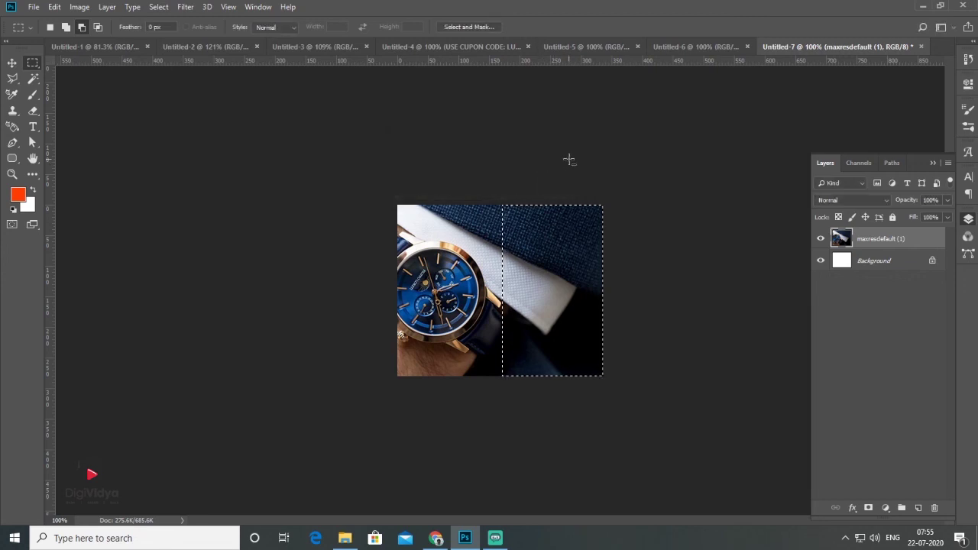
Delete the feathered area twice to fade it white, deselect, and activate the Background layer.
{"action": "key", "text": "Delete"}
{"action": "key", "text": "Delete"}
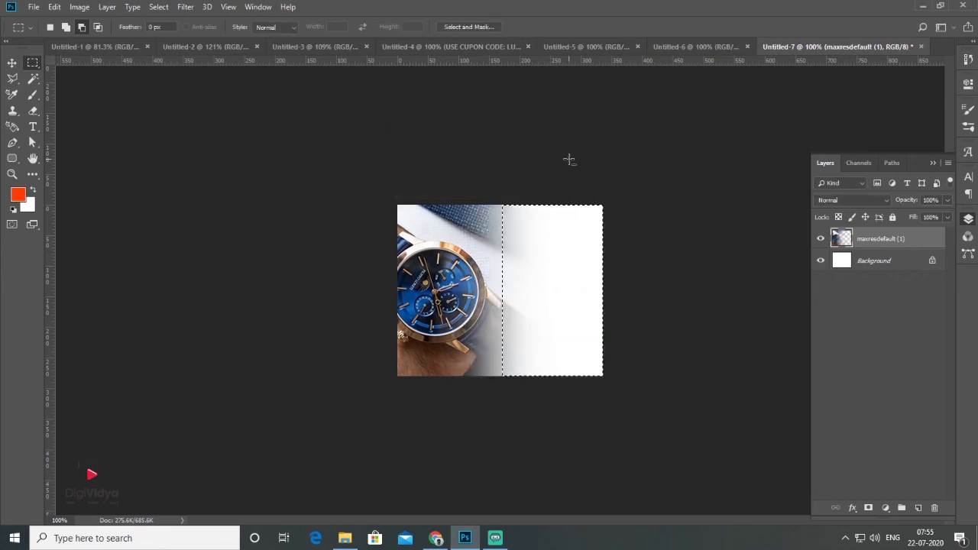
{"action": "key", "text": "Delete"}
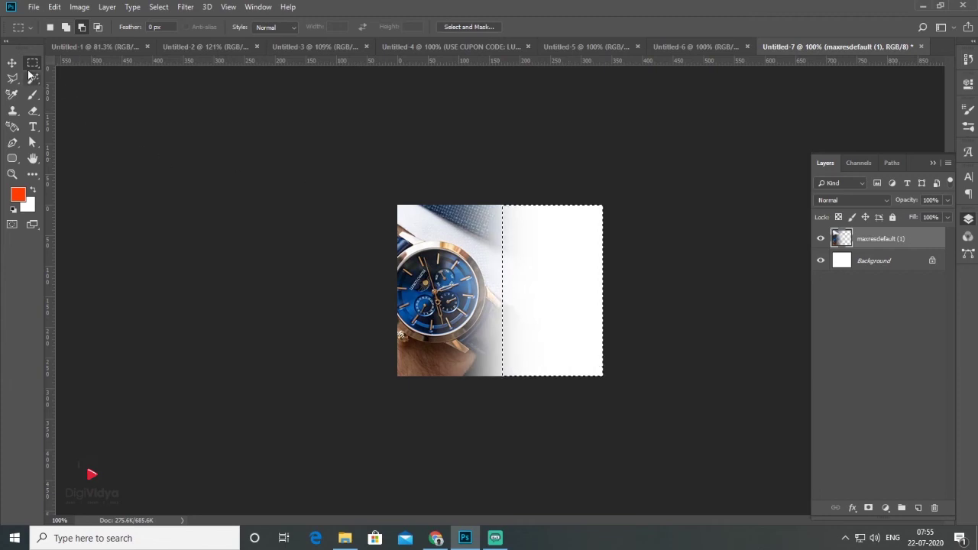
{"action": "left_click", "coordinate": [12, 62]}
{"action": "key", "text": "ctrl+d"}
{"action": "left_click", "coordinate": [871, 264]}
Reset default colours and fill the Background with black so the photo fades to black.
{"action": "left_click", "coordinate": [13, 210]}
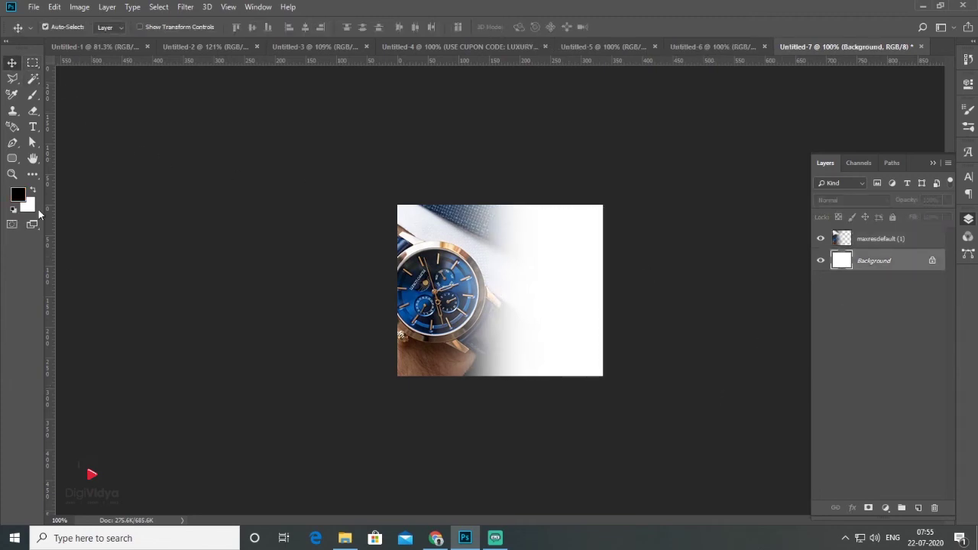
{"action": "key", "text": "alt+BackSpace"}
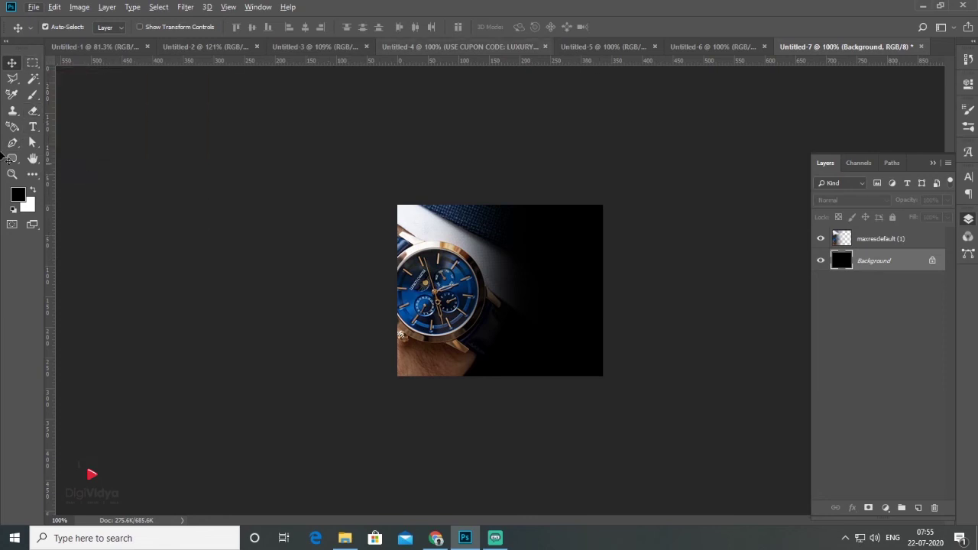
{"action": "left_click", "coordinate": [33, 62]}
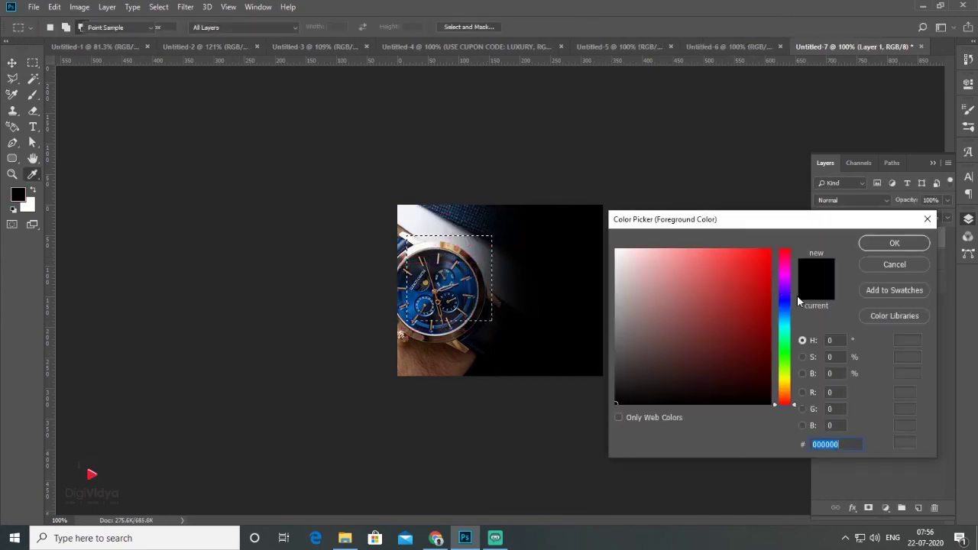
Stroke the rectangle selection with a 5 px pink-red inside border.
{"action": "left_click", "coordinate": [788, 258]}
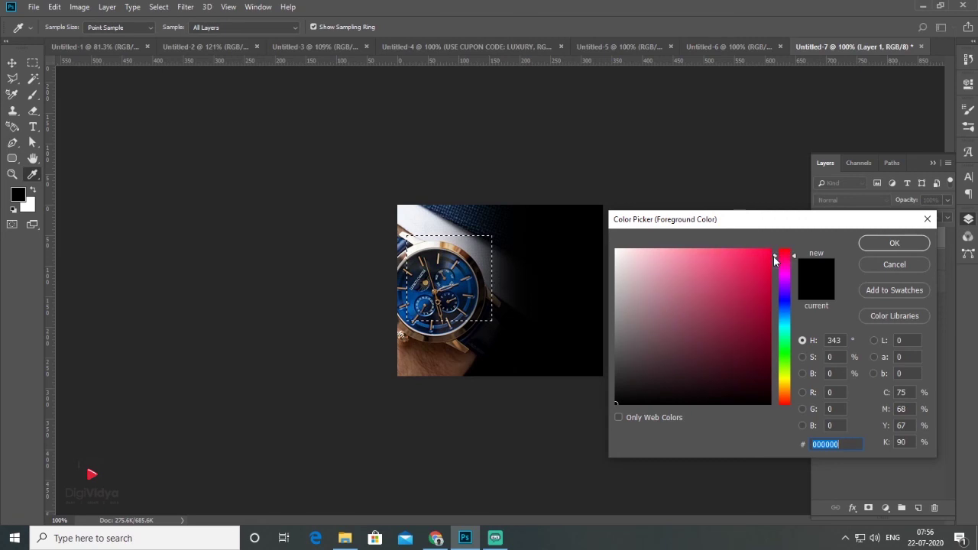
{"action": "left_click", "coordinate": [764, 256]}
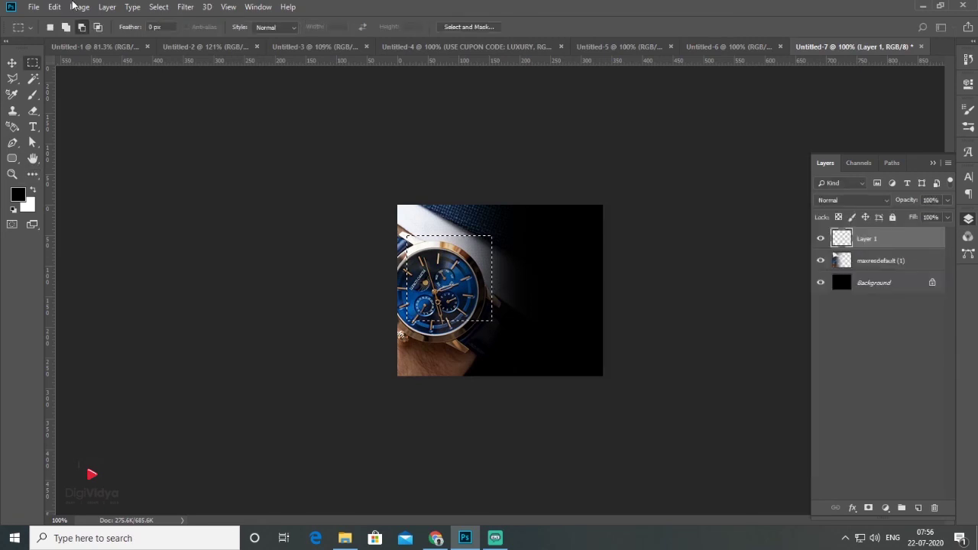
{"action": "left_click", "coordinate": [55, 6]}
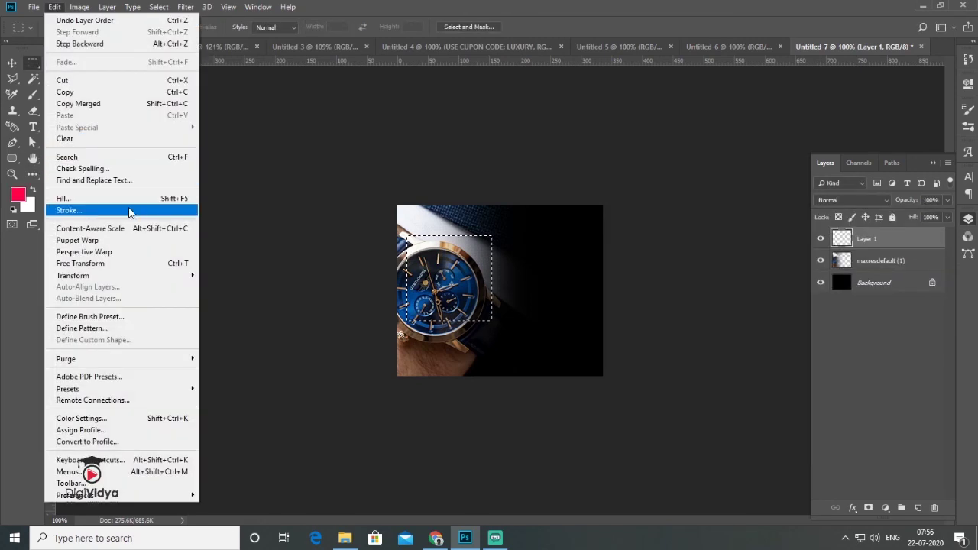
{"action": "left_click", "coordinate": [129, 211]}
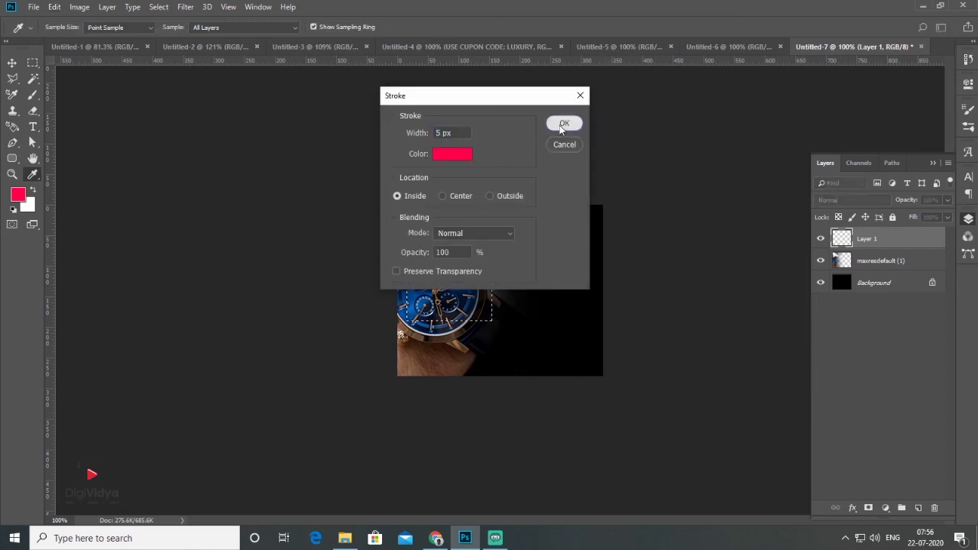
{"action": "left_click", "coordinate": [563, 124]}
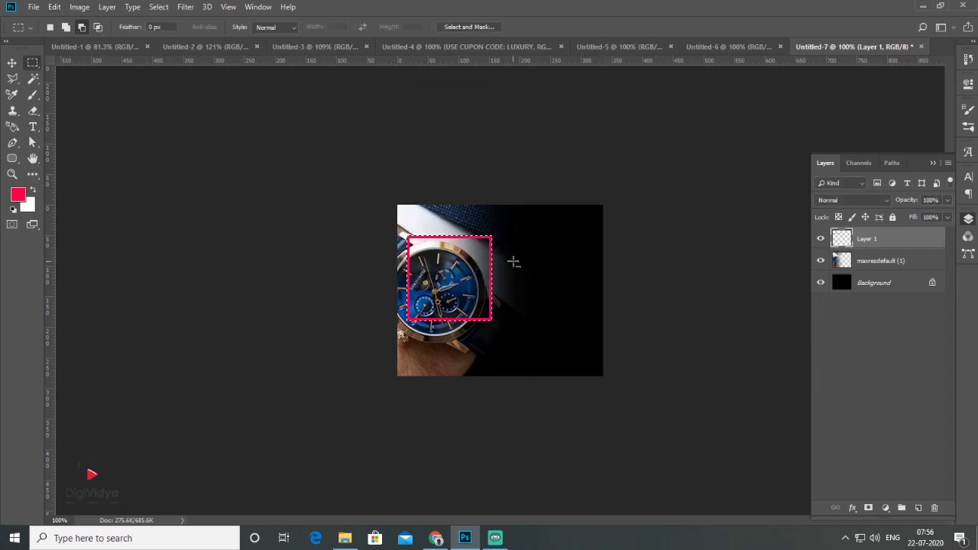
Deselect and shift the pink frame left and down onto the watch face.
{"action": "left_click", "coordinate": [347, 220]}
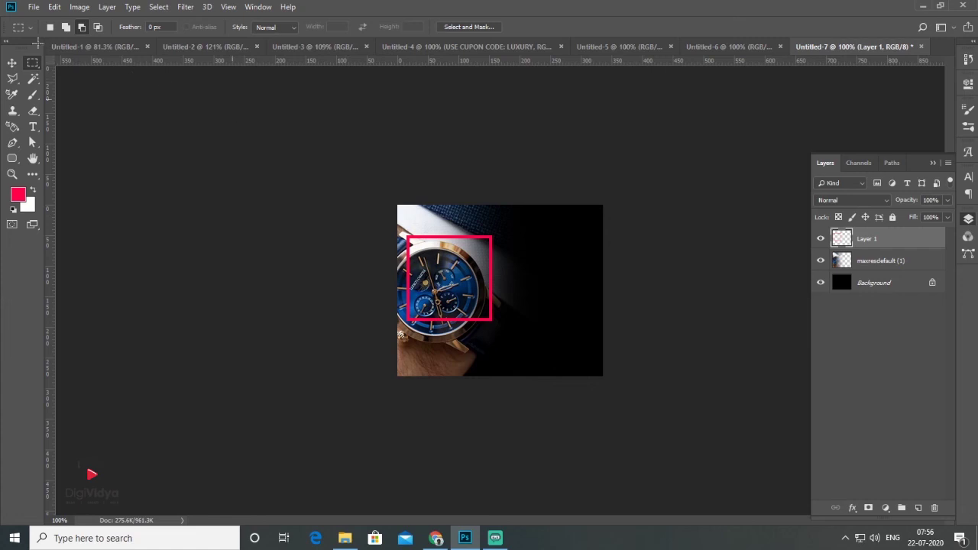
{"action": "key", "text": "v"}
{"action": "left_click_drag", "start_coordinate": [492, 326], "coordinate": [485, 345]}
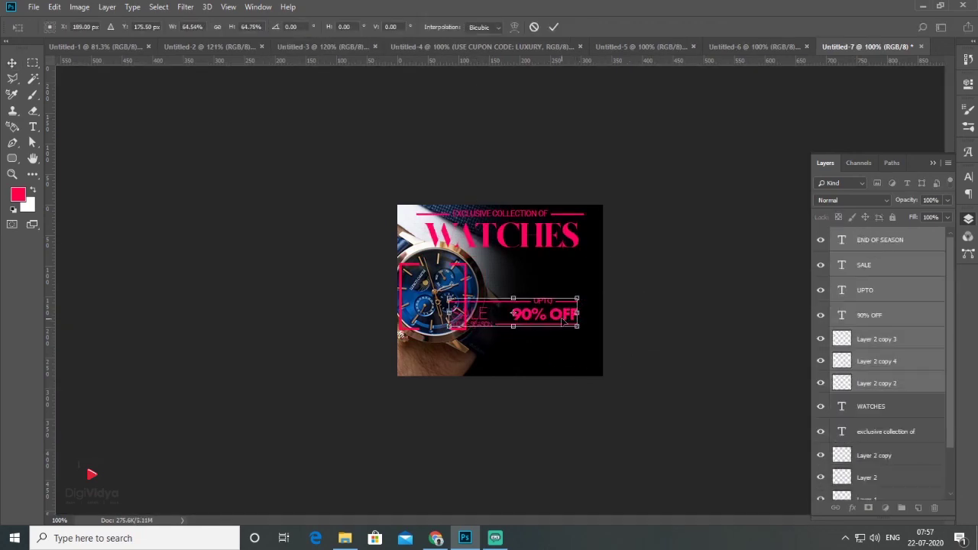
Raise the 90% OFF text, position the BUY NOW button, and align the poster elements left.
{"action": "mouse_move", "coordinate": [583, 324]}
{"action": "left_mouse_down"}
{"action": "mouse_move", "coordinate": [589, 279]}
{"action": "mouse_move", "coordinate": [617, 279]}
{"action": "left_mouse_up"}
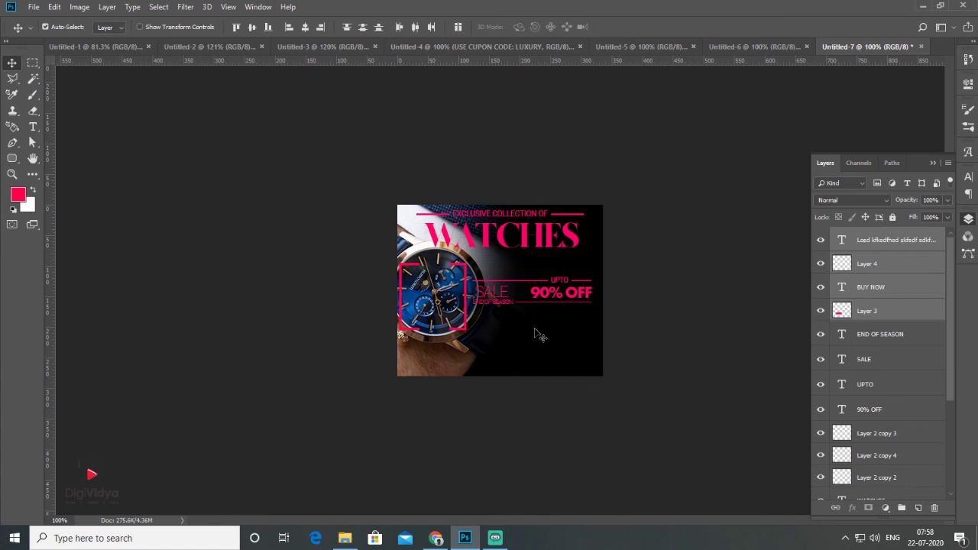
{"action": "left_click_drag", "start_coordinate": [534, 336], "coordinate": [542, 360]}
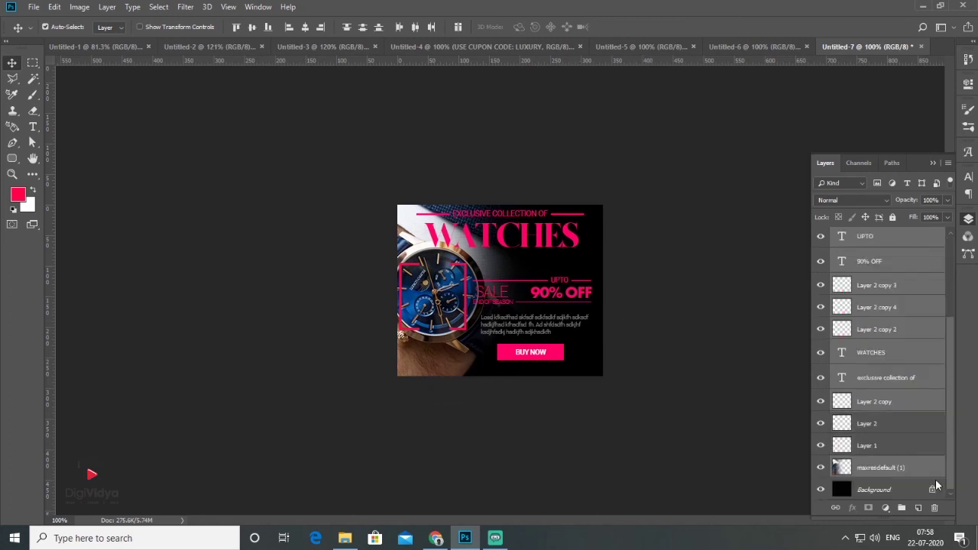
{"action": "left_click_drag", "start_coordinate": [632, 282], "coordinate": [728, 288]}
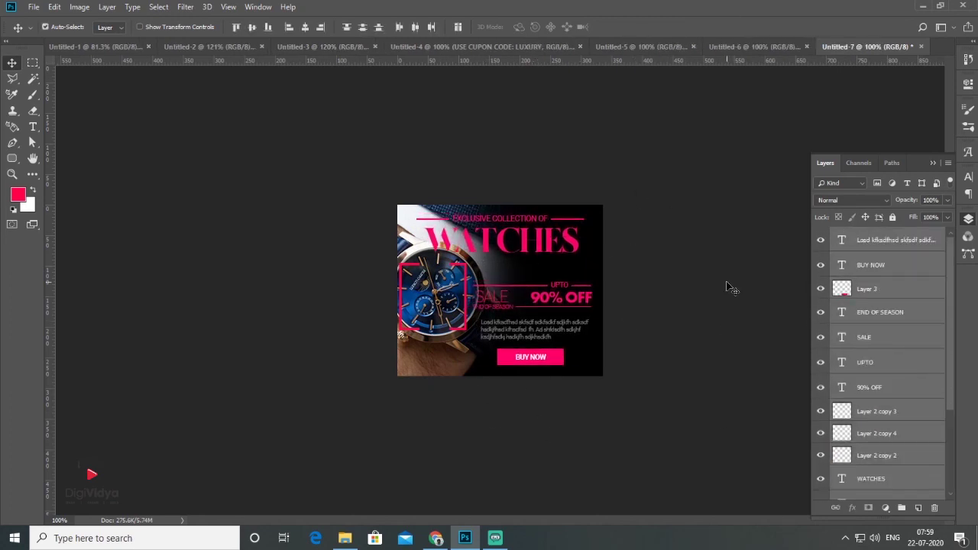
{"action": "left_click", "coordinate": [730, 288]}
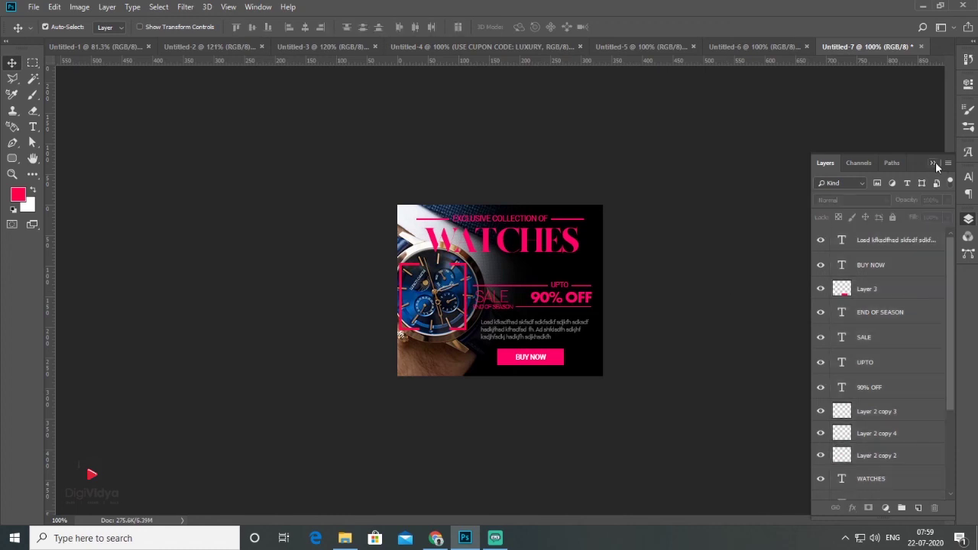
{"action": "left_click", "coordinate": [934, 163]}
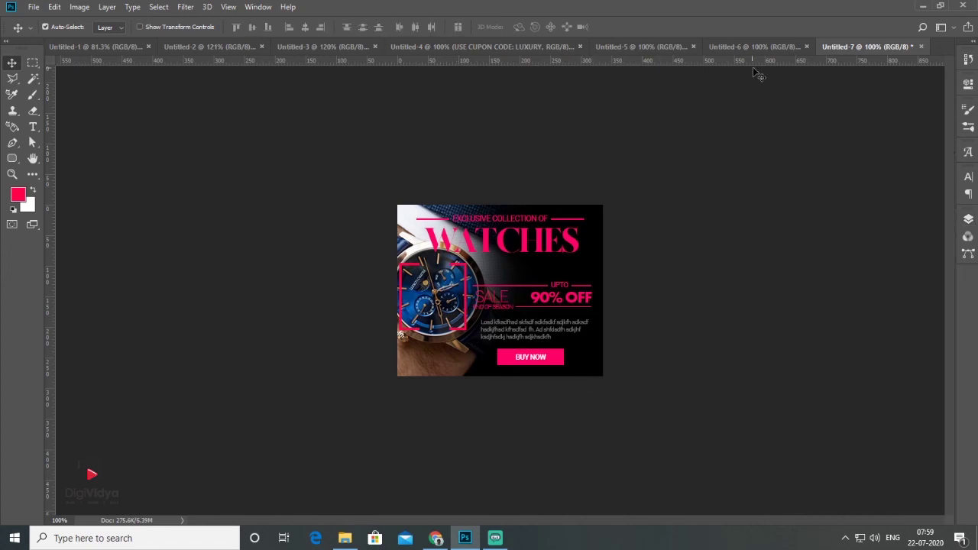
Compare the Untitled-5, Untitled-6 and Untitled-7 banners, ending on the Untitled-6 portrait poster.
{"action": "left_click", "coordinate": [631, 49]}
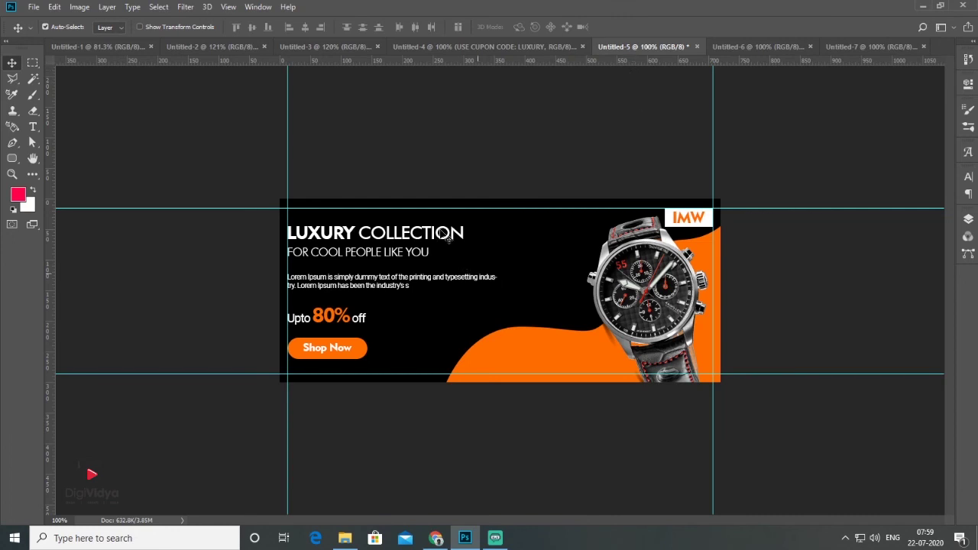
{"action": "left_click", "coordinate": [733, 46]}
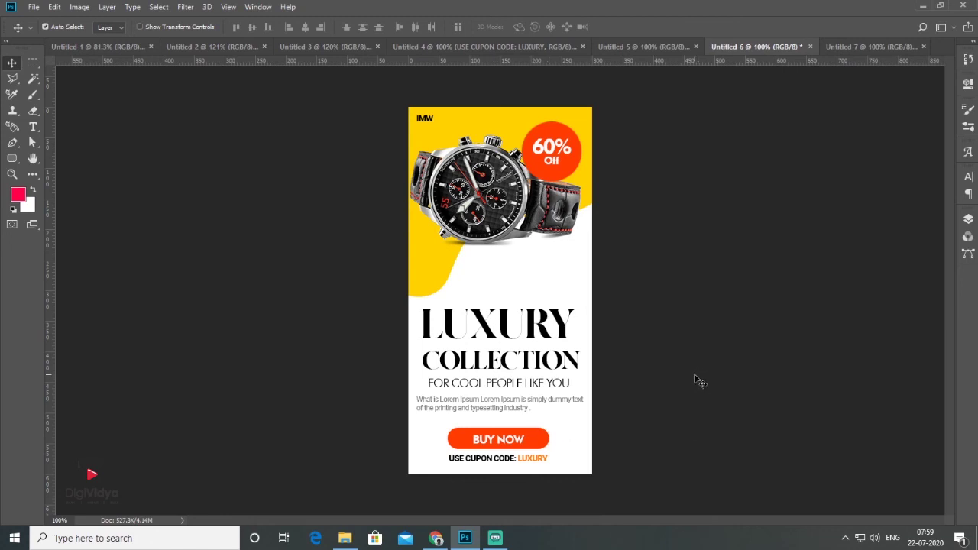
{"action": "left_click", "coordinate": [665, 49]}
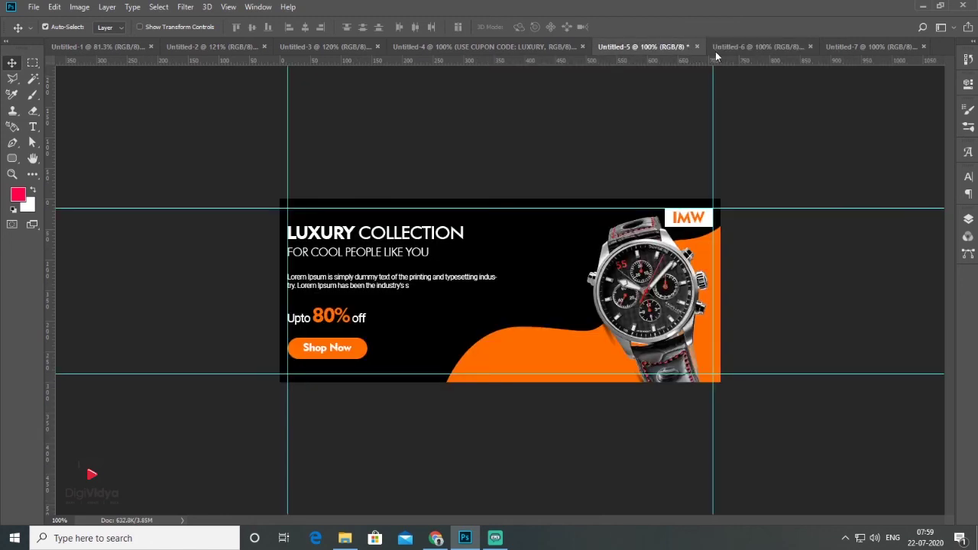
{"action": "left_click", "coordinate": [792, 47]}
{"action": "left_click", "coordinate": [850, 45]}
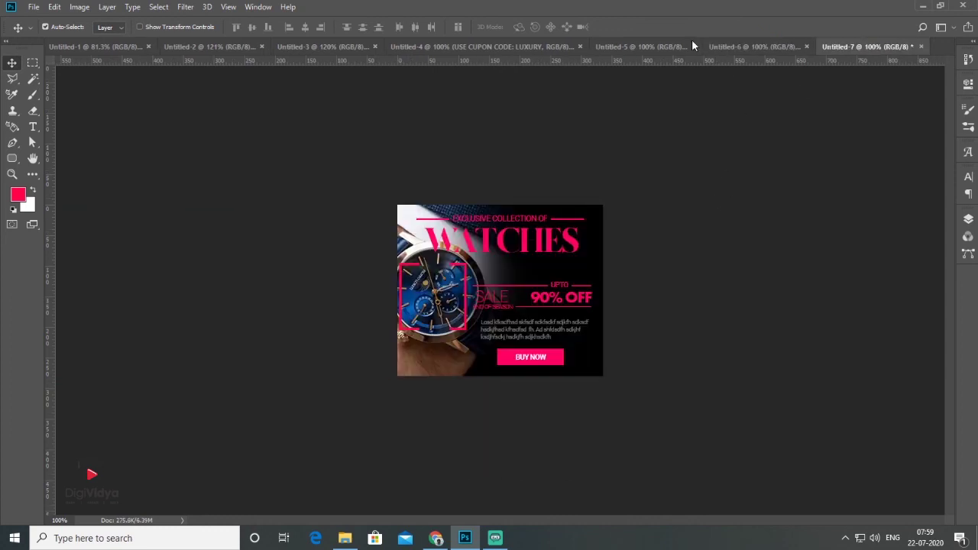
{"action": "left_click", "coordinate": [649, 46]}
{"action": "left_click", "coordinate": [795, 46]}
{"action": "left_click", "coordinate": [860, 46]}
{"action": "left_click", "coordinate": [755, 46]}
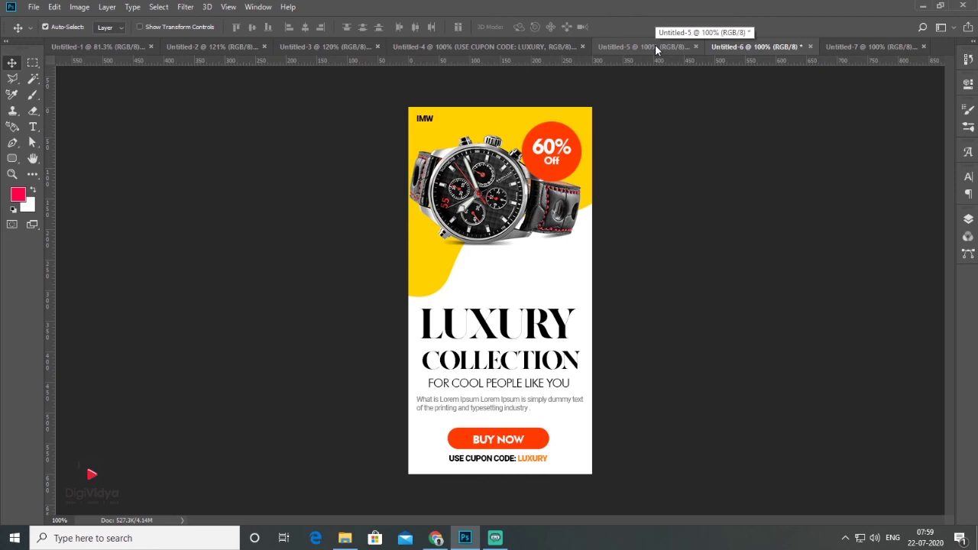
{"action": "left_click", "coordinate": [655, 44]}
{"action": "left_click", "coordinate": [770, 44]}
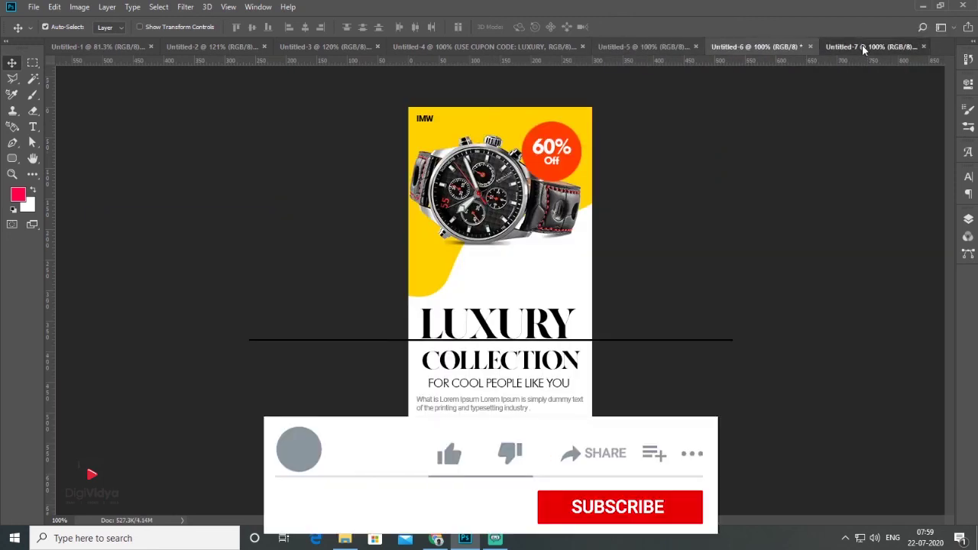
{"action": "left_click", "coordinate": [862, 46]}
{"action": "left_click", "coordinate": [766, 48]}
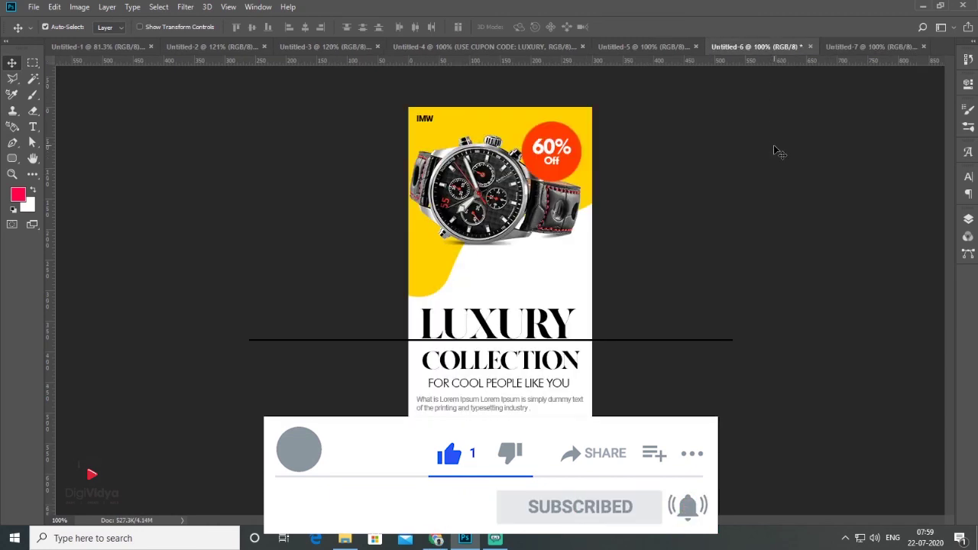